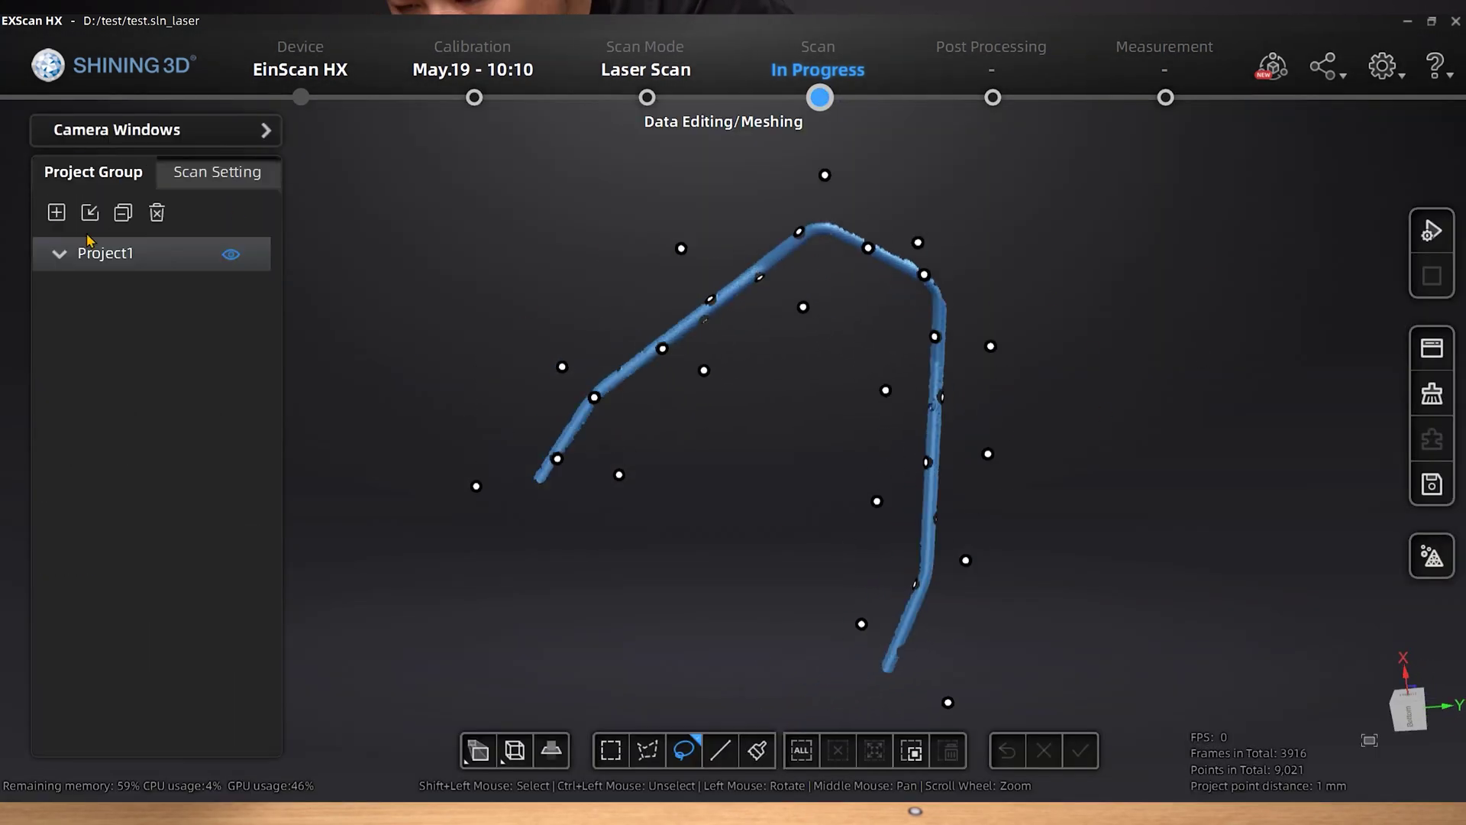
Add a new project in the Project Group panel to hold a separate scan of the flipped tube.
click(56, 212)
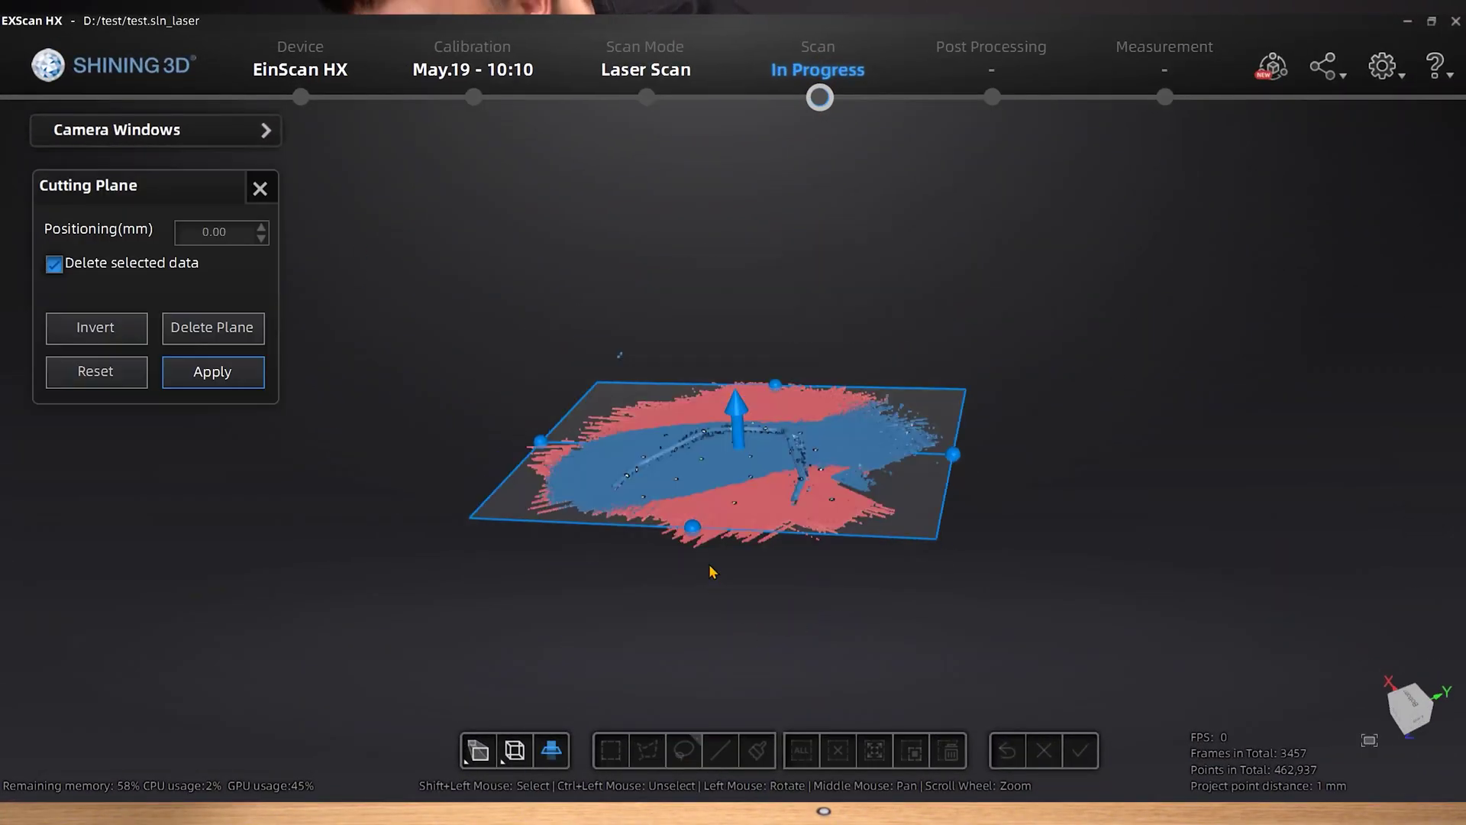
Cut away the background below the plane, delete stray noise around the tube, and generate its point cloud.
click(212, 371)
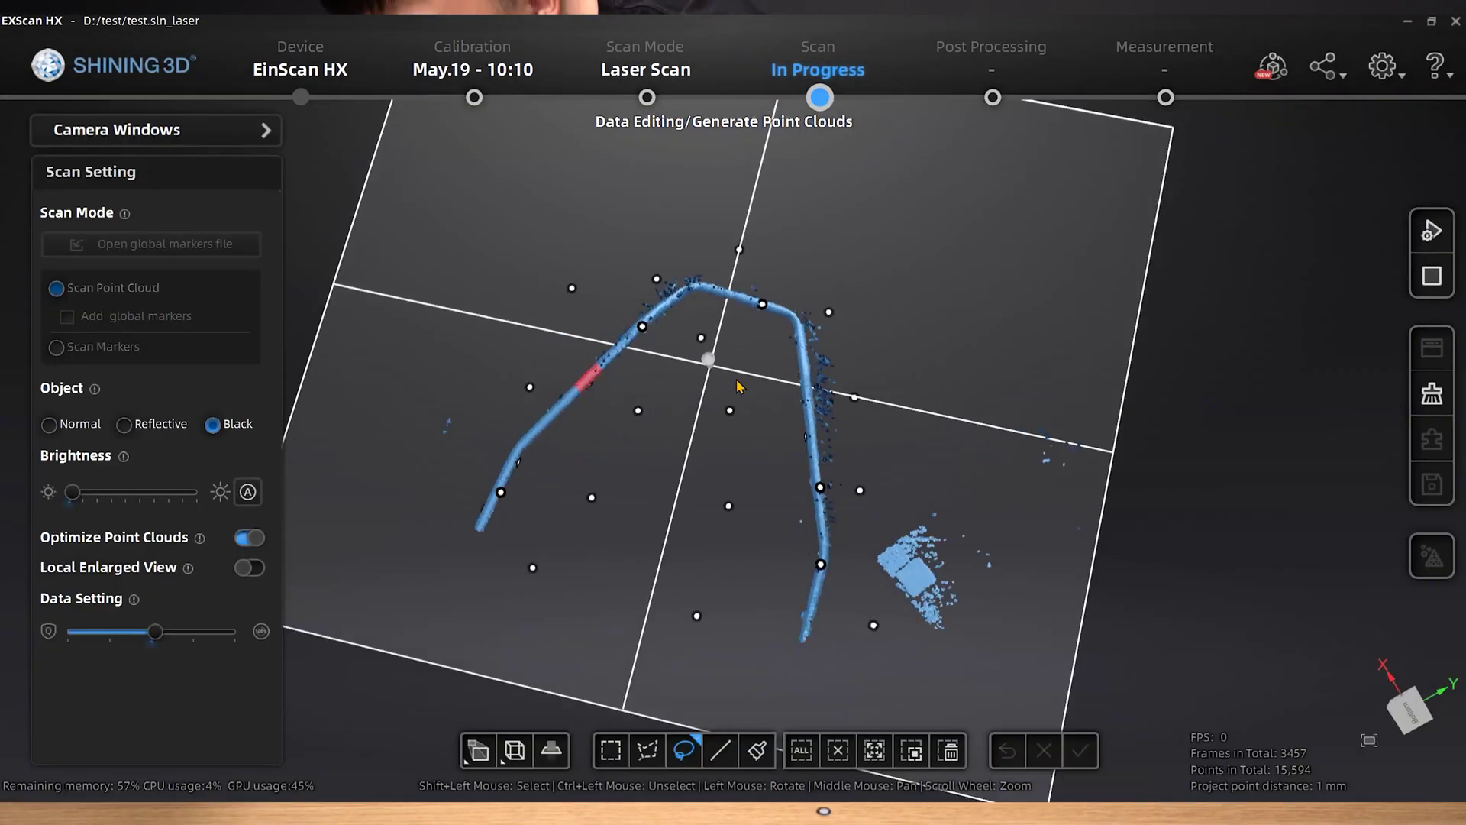
click(874, 750)
click(1080, 751)
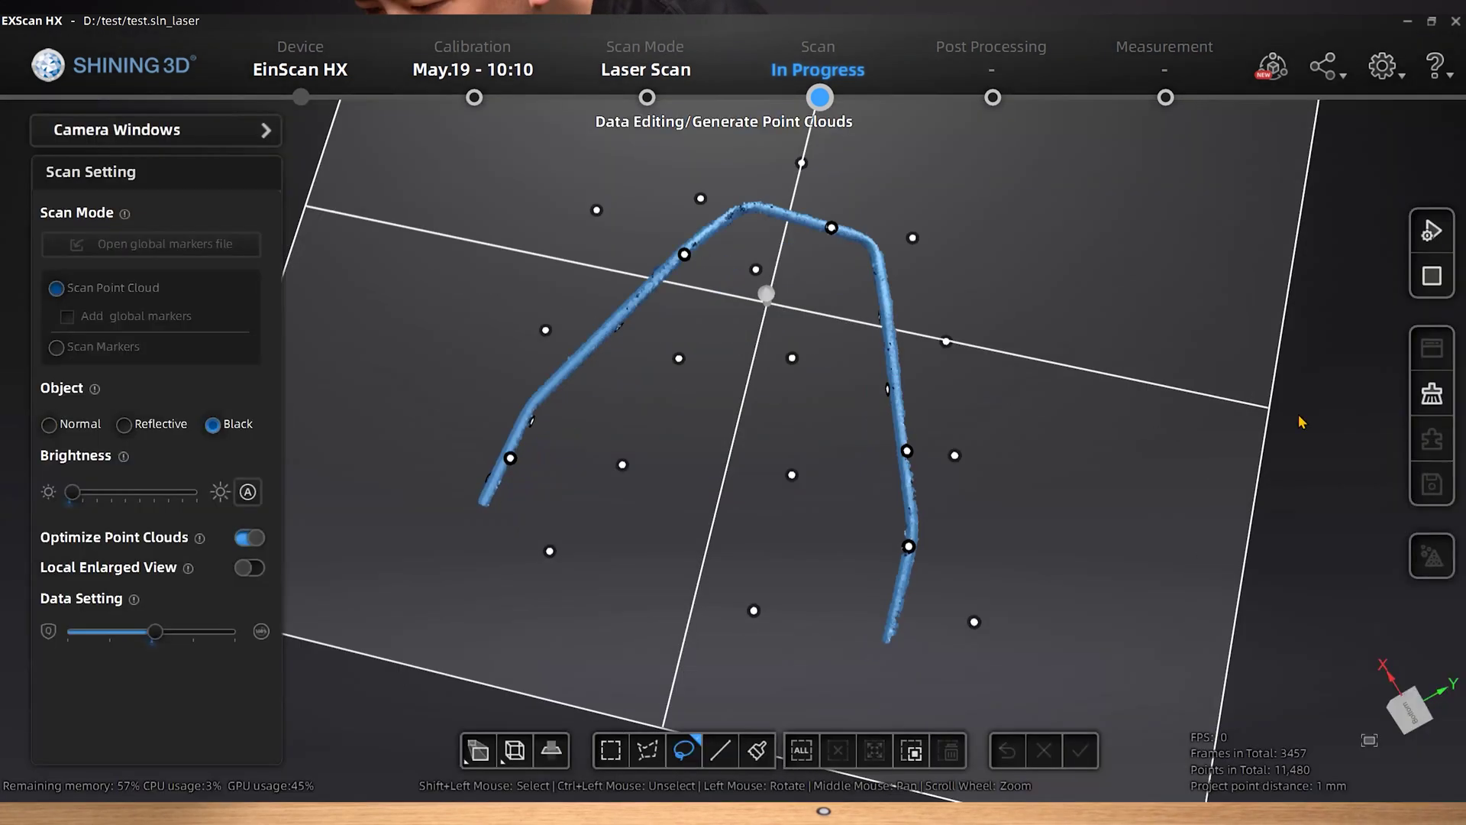
click(1444, 289)
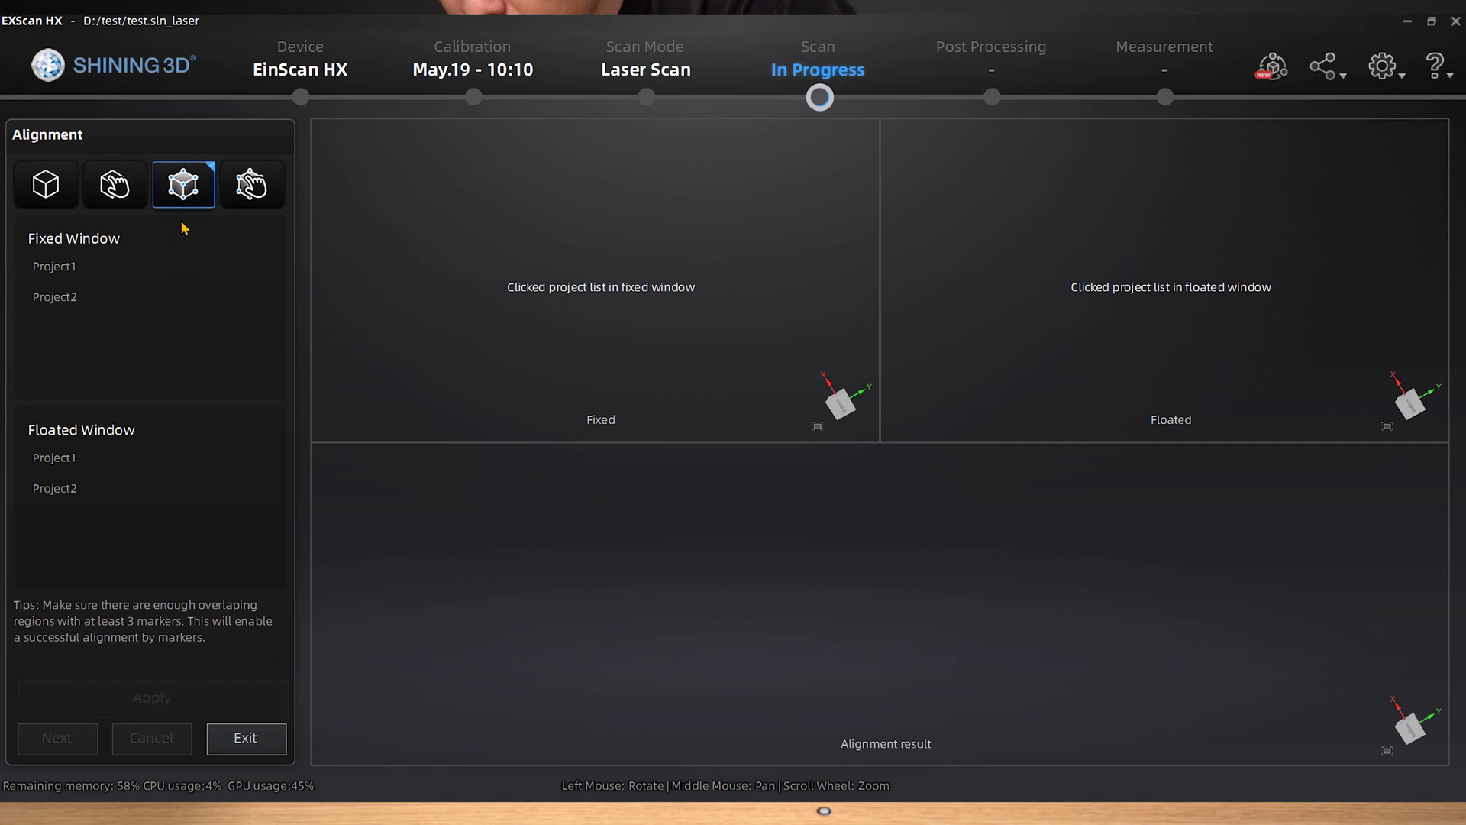
Align Project2 onto fixed Project1 by markers, merge them, and inspect the combined tube.
click(132, 273)
click(172, 498)
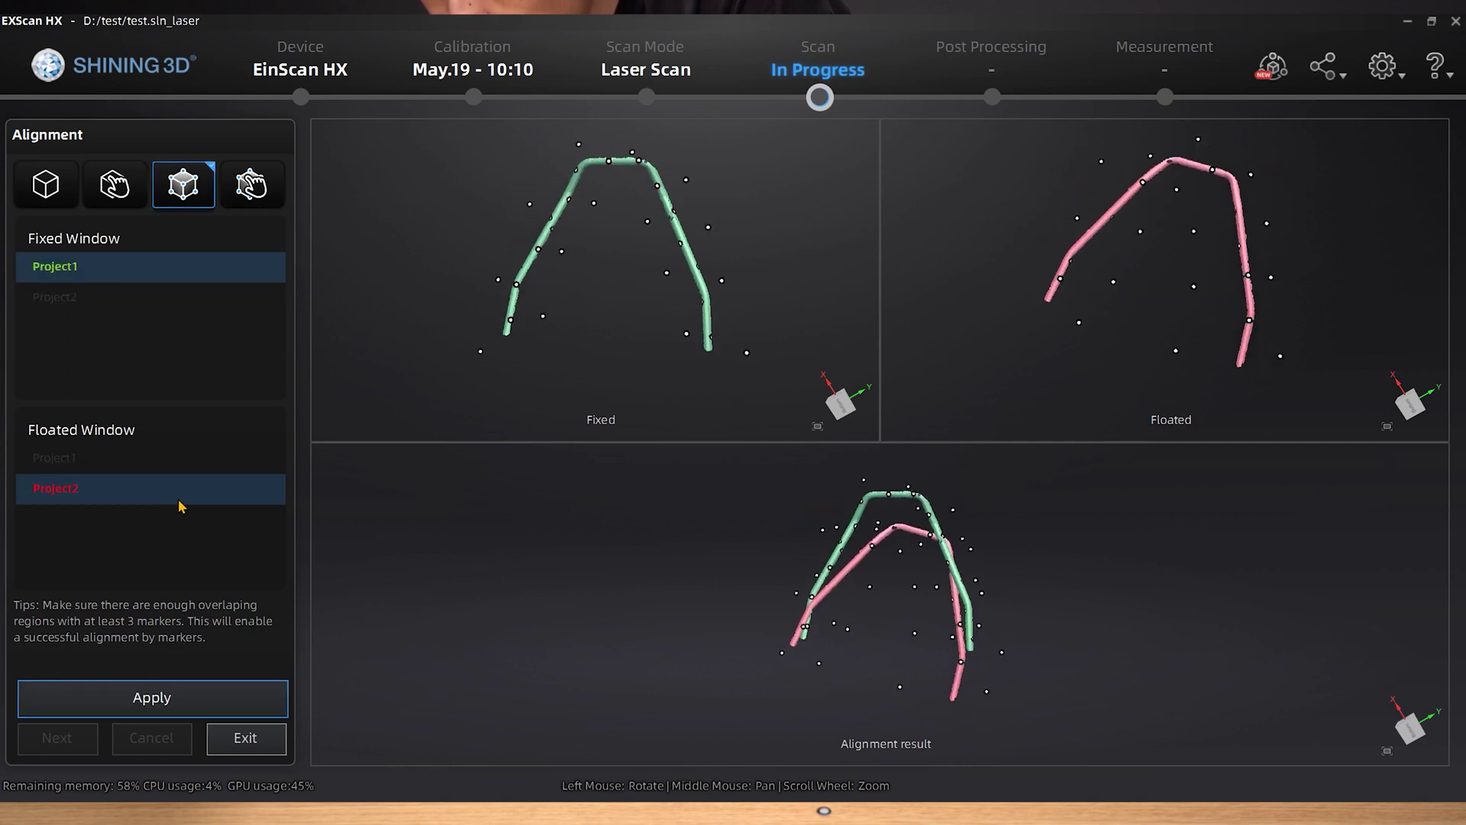
click(167, 694)
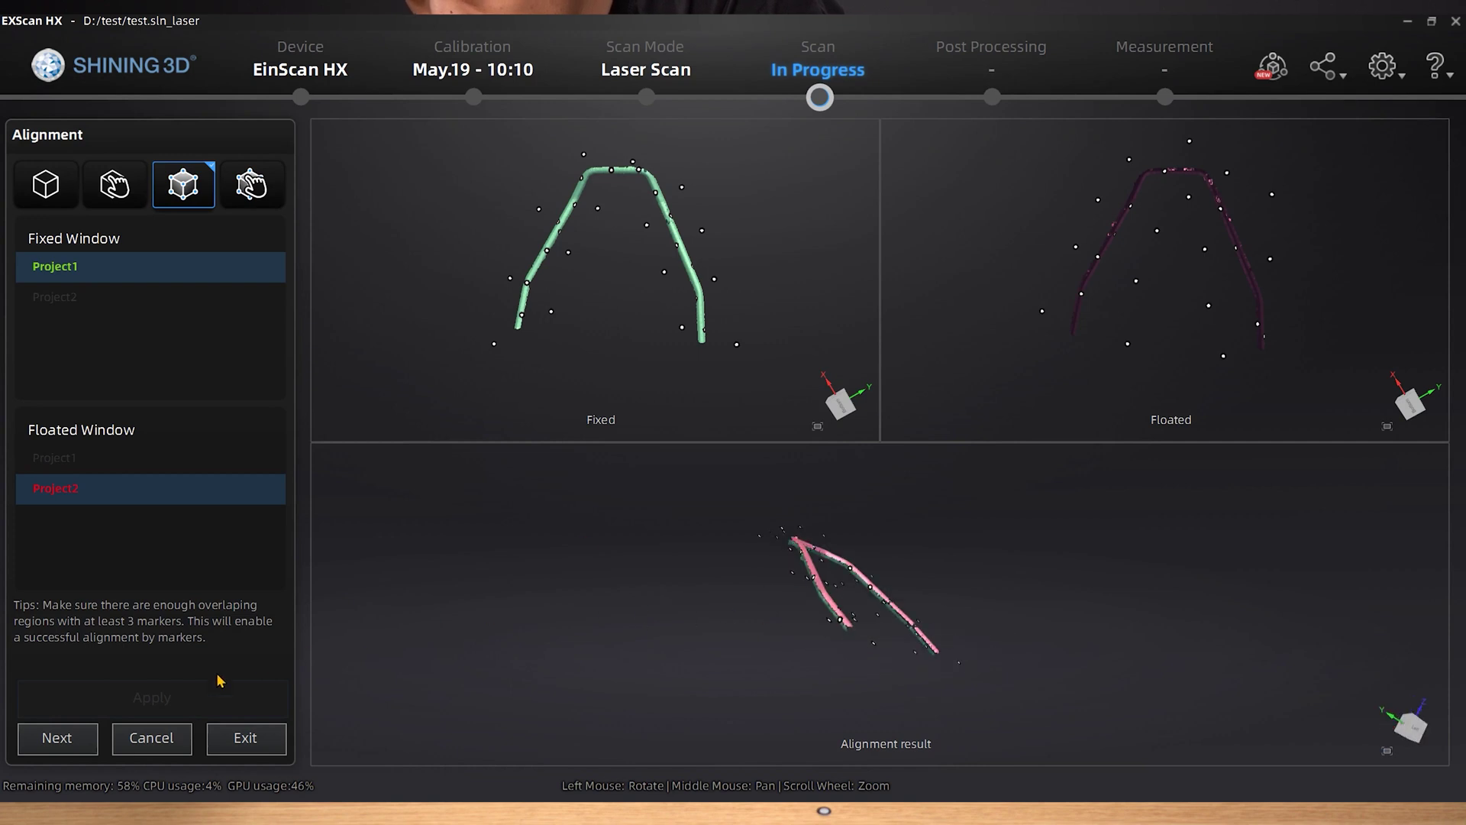
click(73, 745)
click(260, 737)
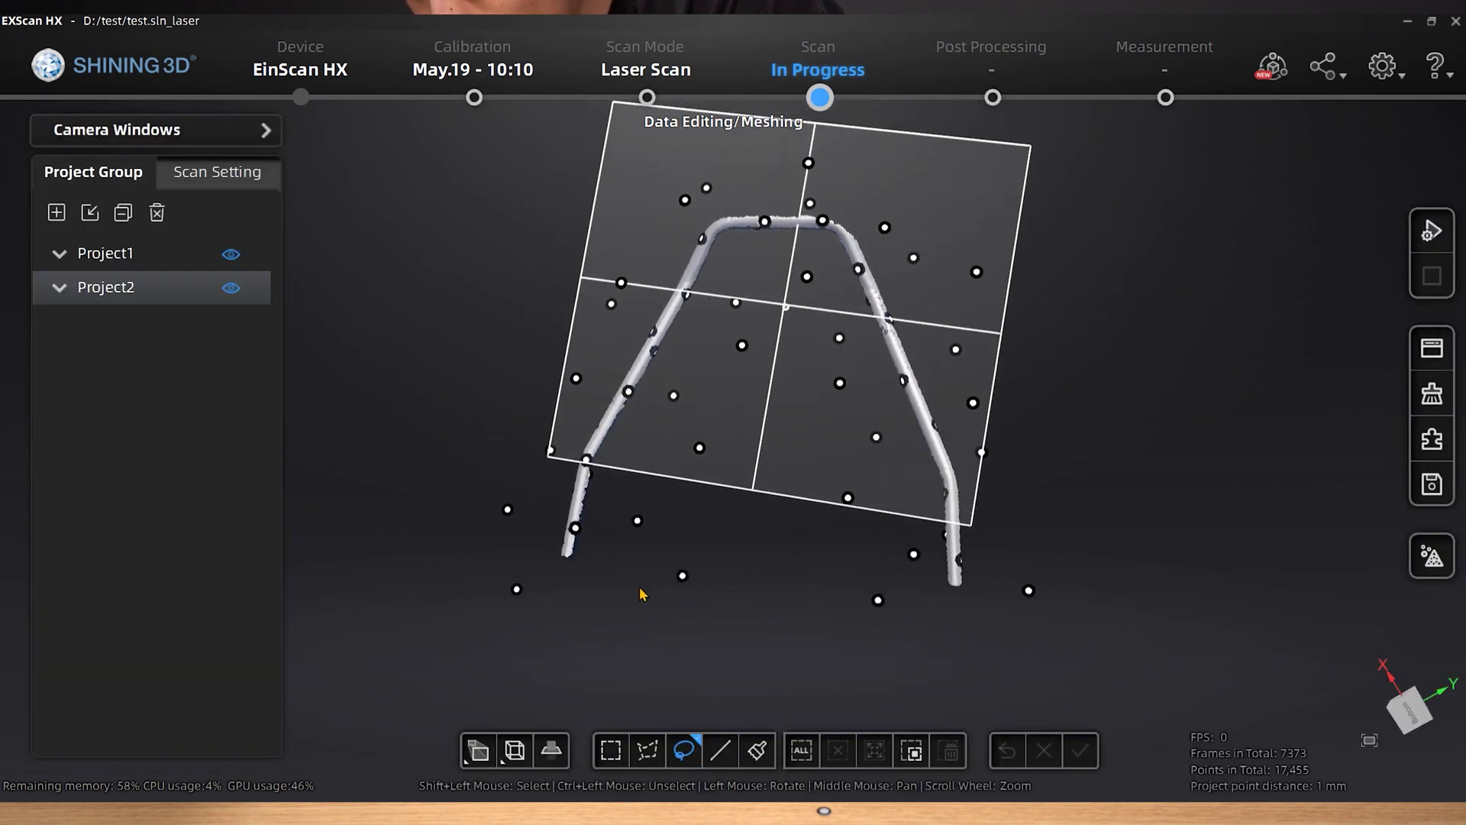
drag(751, 479, 907, 391)
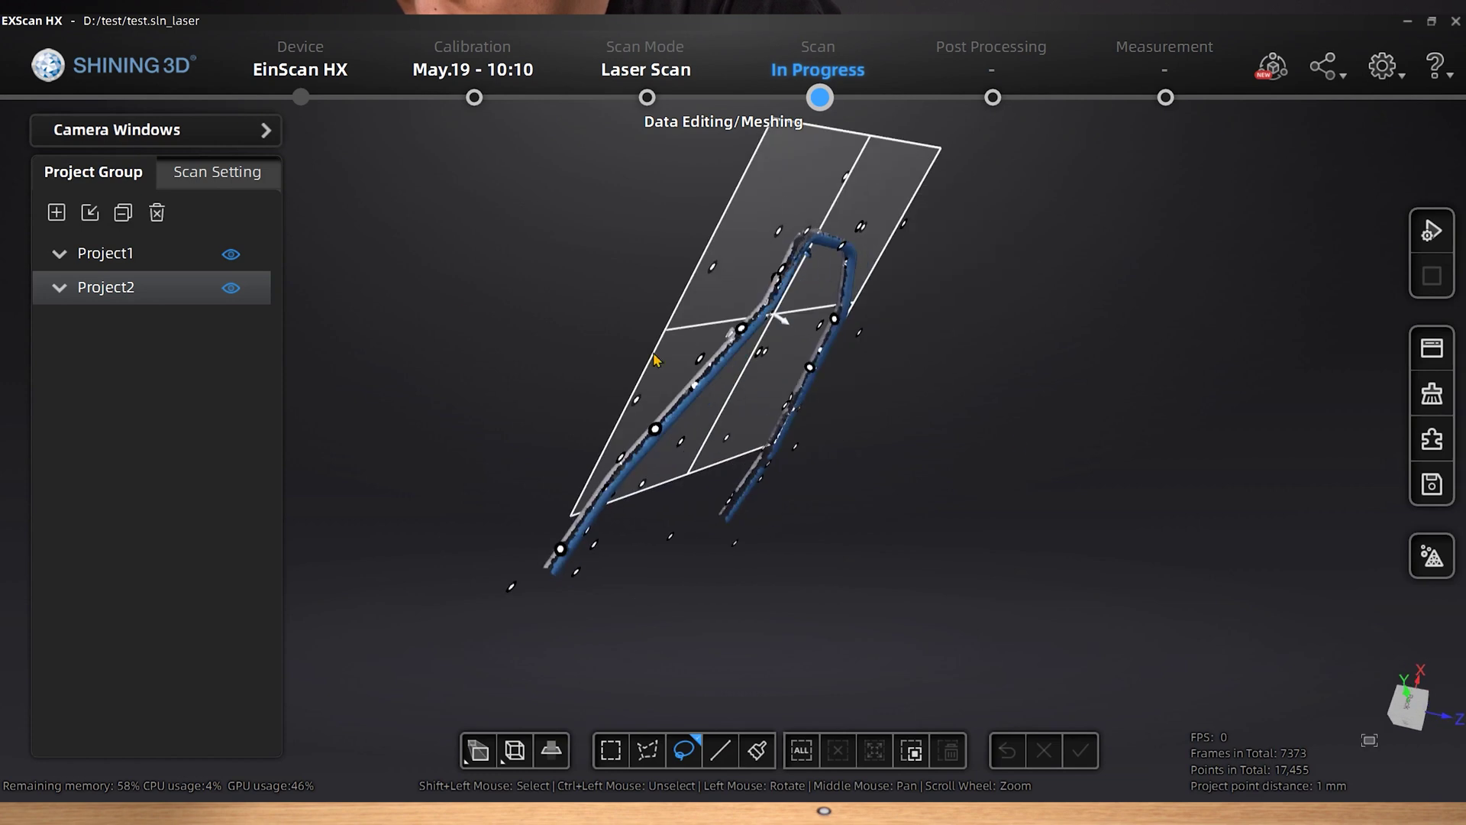
drag(655, 359, 852, 275)
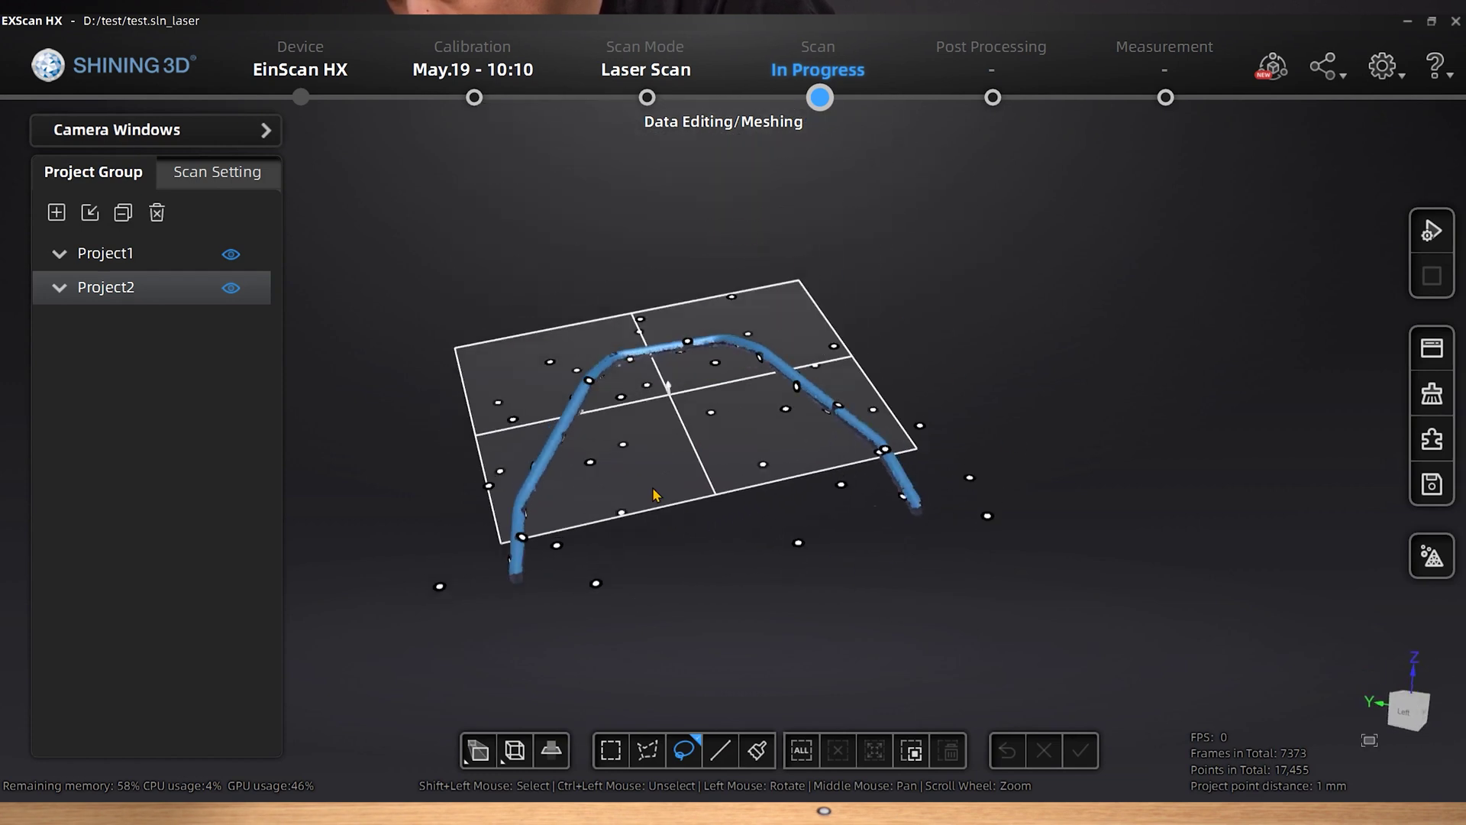
drag(655, 495, 734, 628)
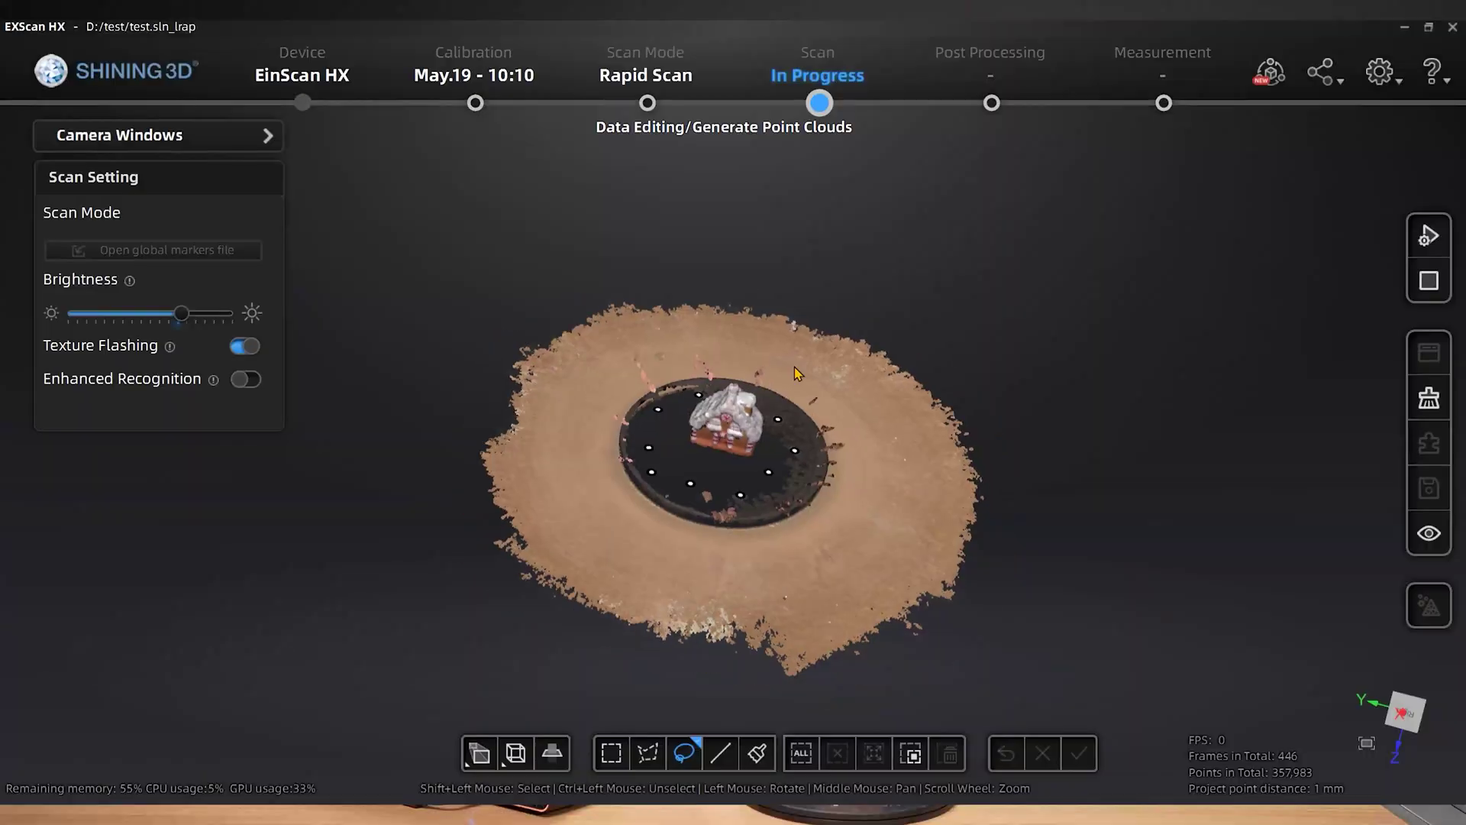
Delete the connected background ring from the house scan, keeping only the house, then add a new project.
scroll(726, 393, up, 3)
shift+drag(729, 416, 759, 441)
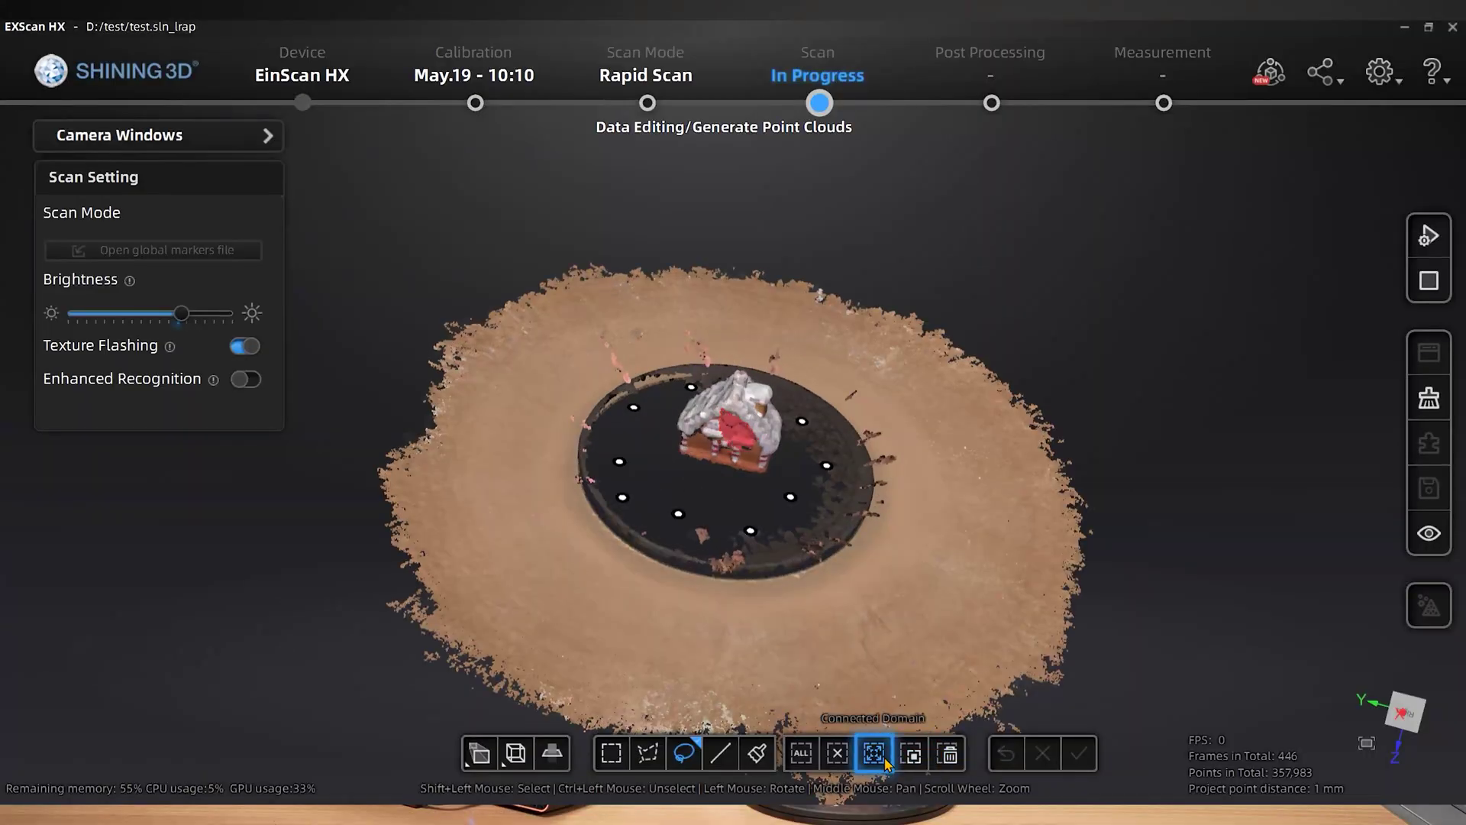
click(884, 760)
click(911, 754)
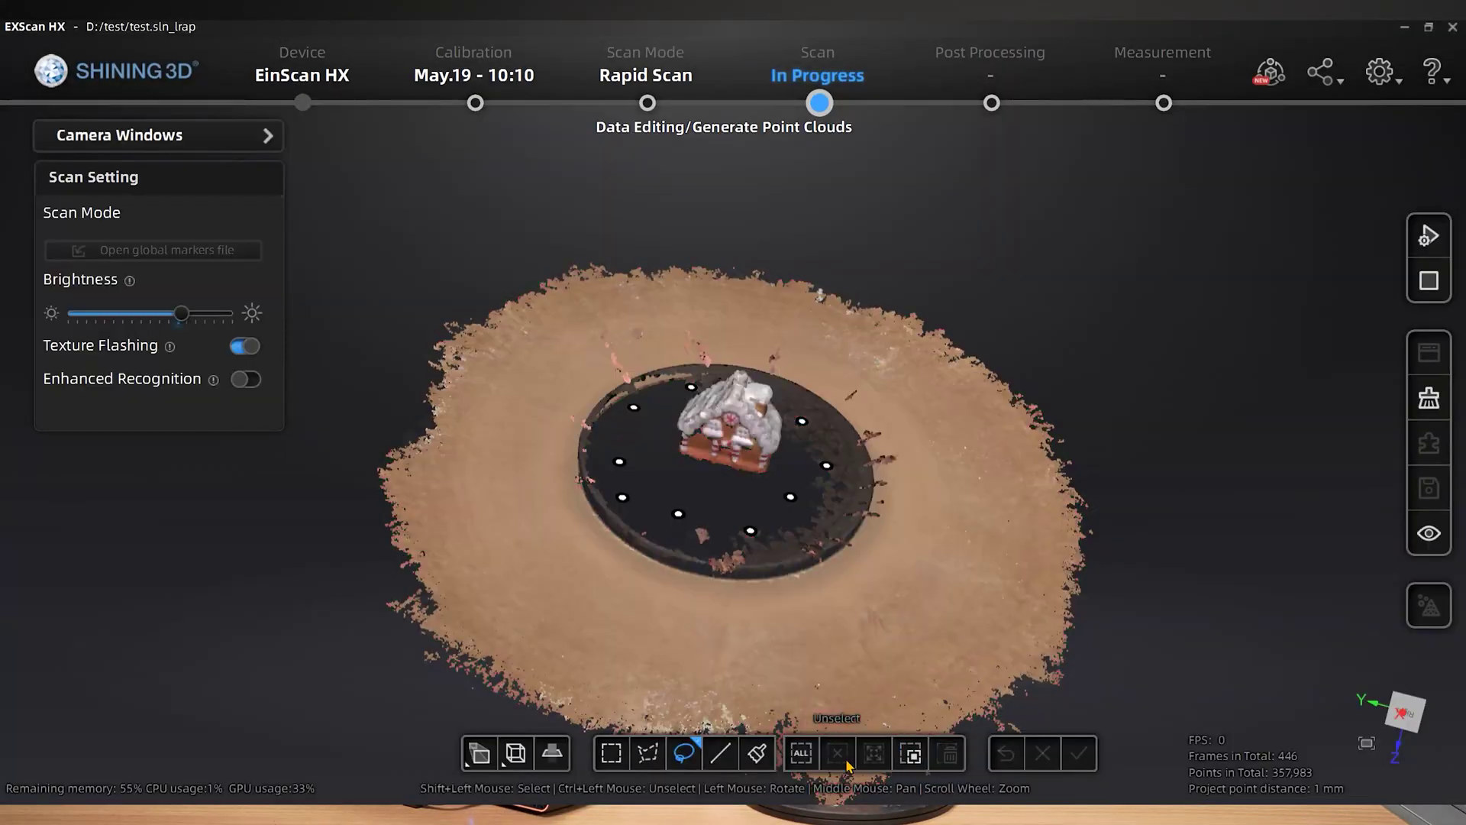
click(872, 753)
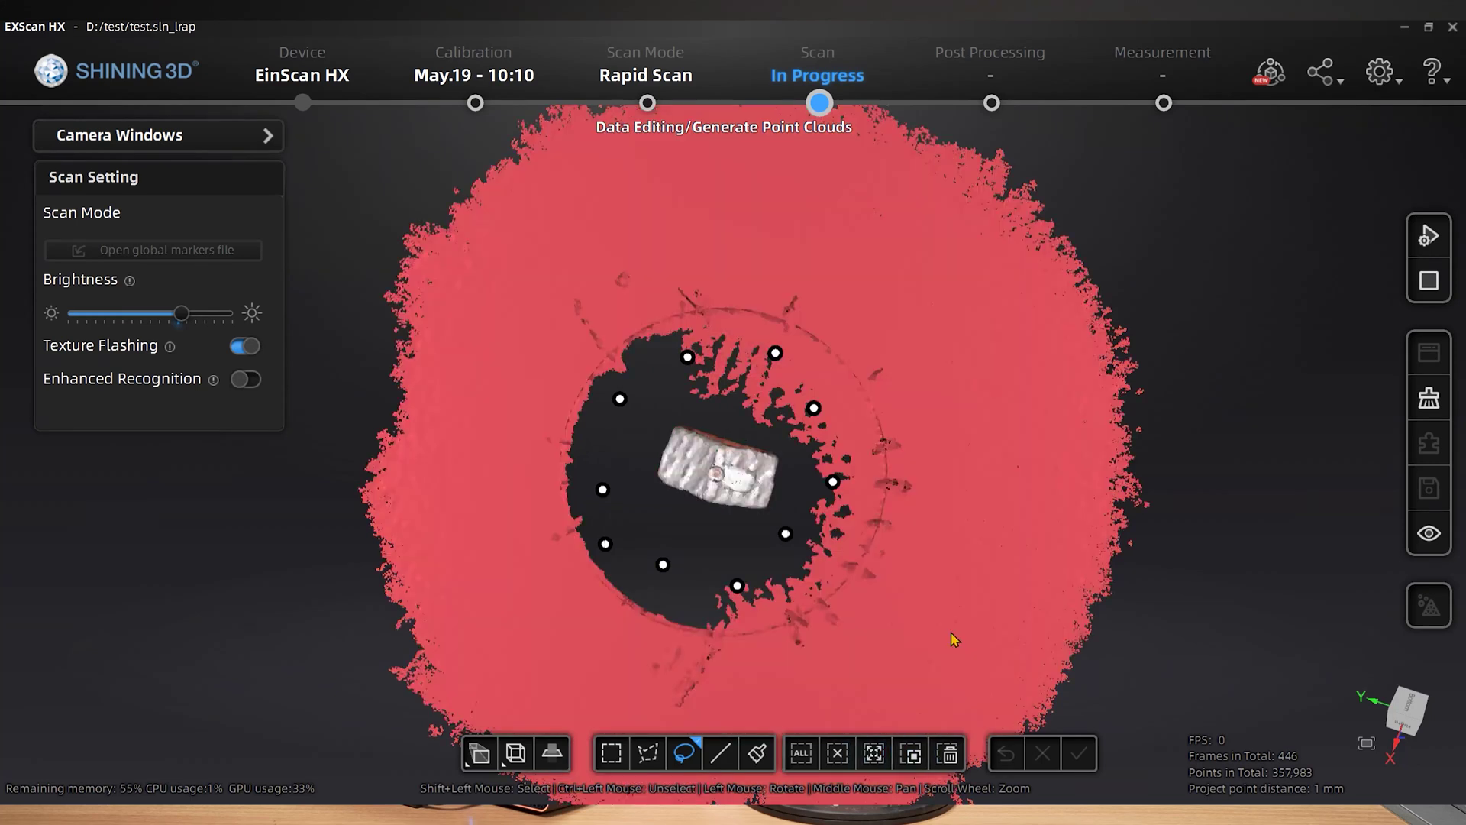
key(Delete)
key(Return)
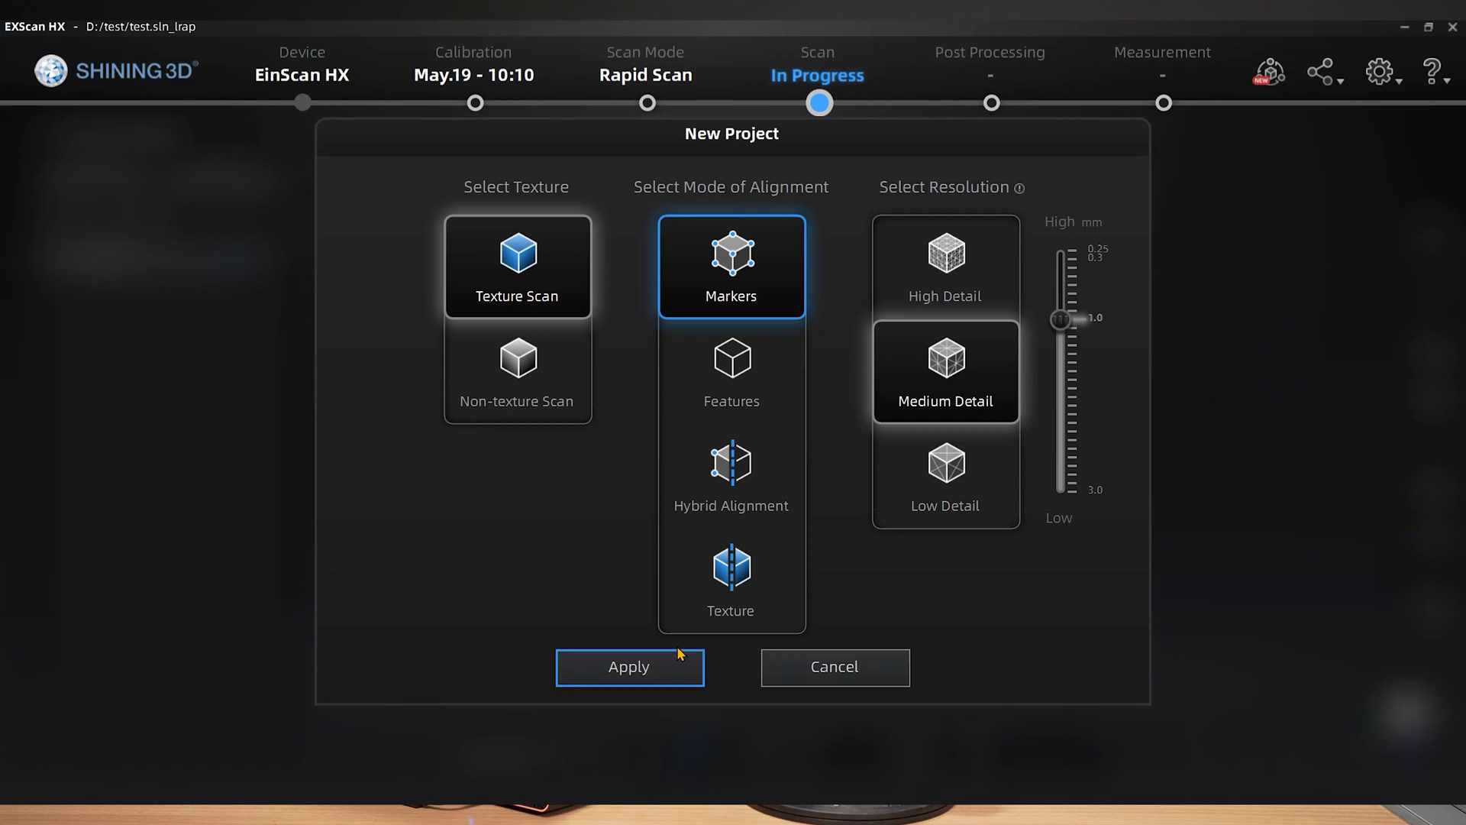
click(674, 751)
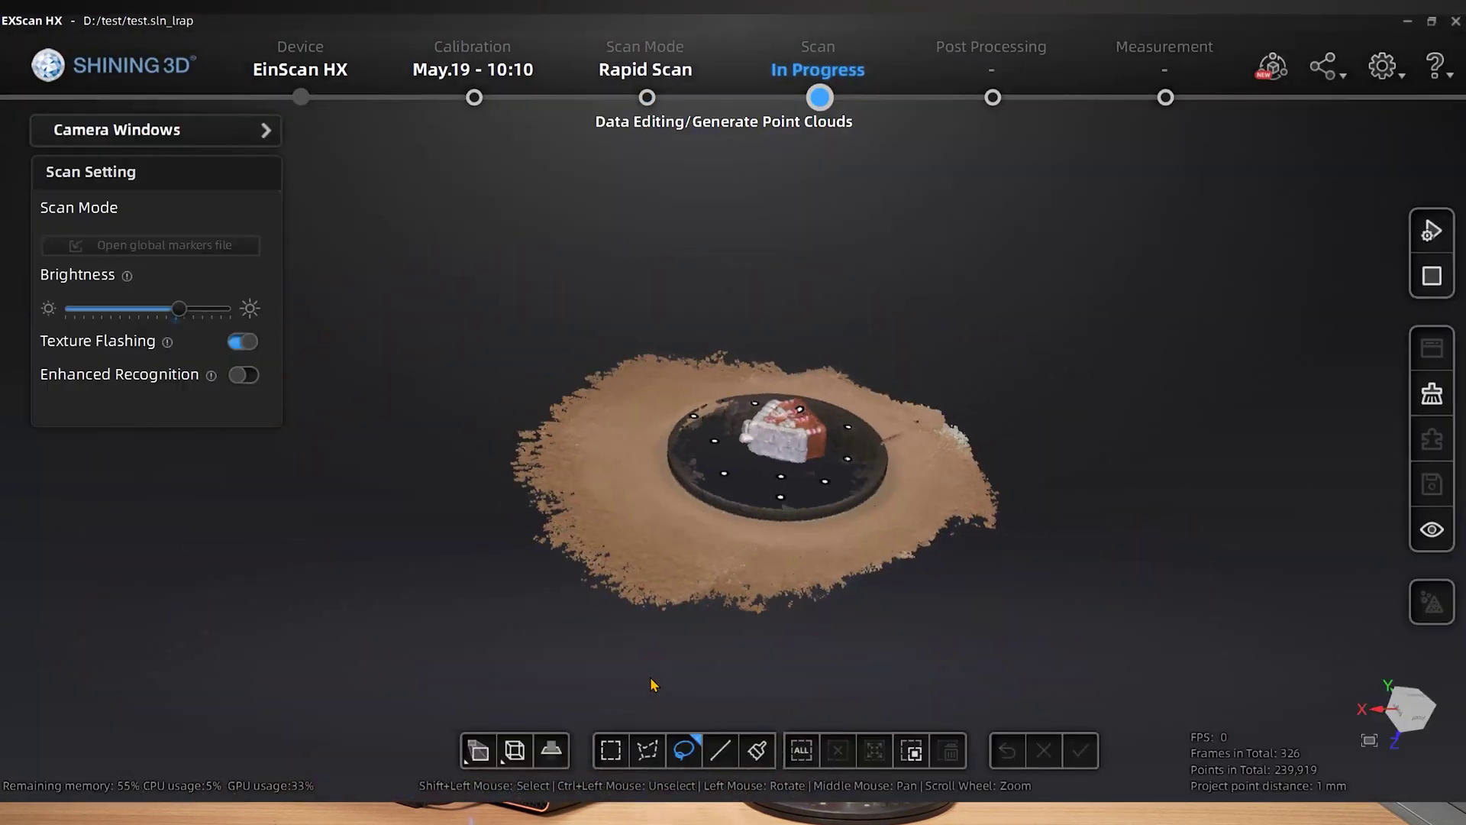
Delete everything except the house from the second scan, confirm the edits, and inspect the house upright.
drag(653, 685, 739, 437)
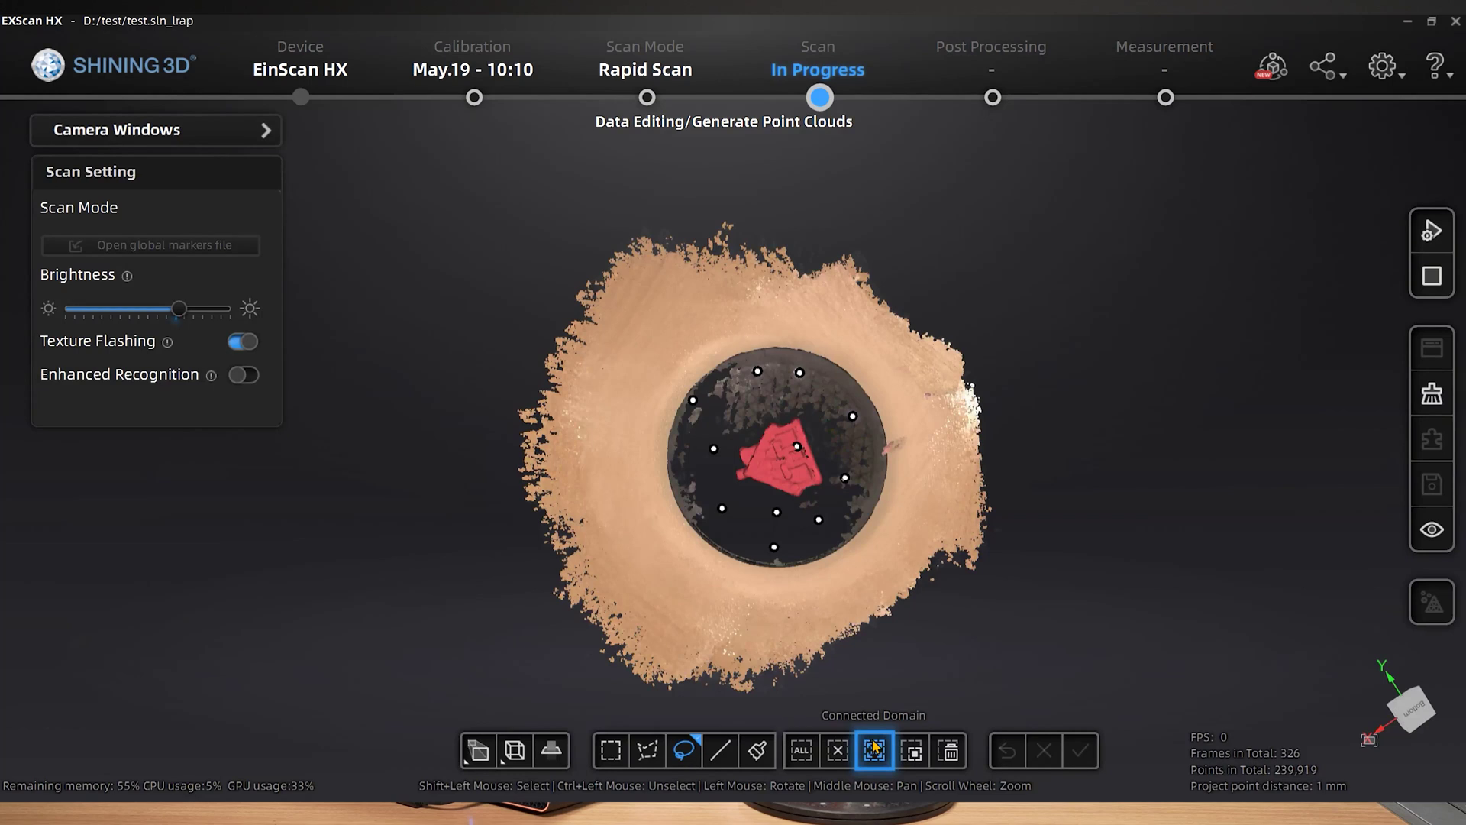
click(875, 751)
key(Delete)
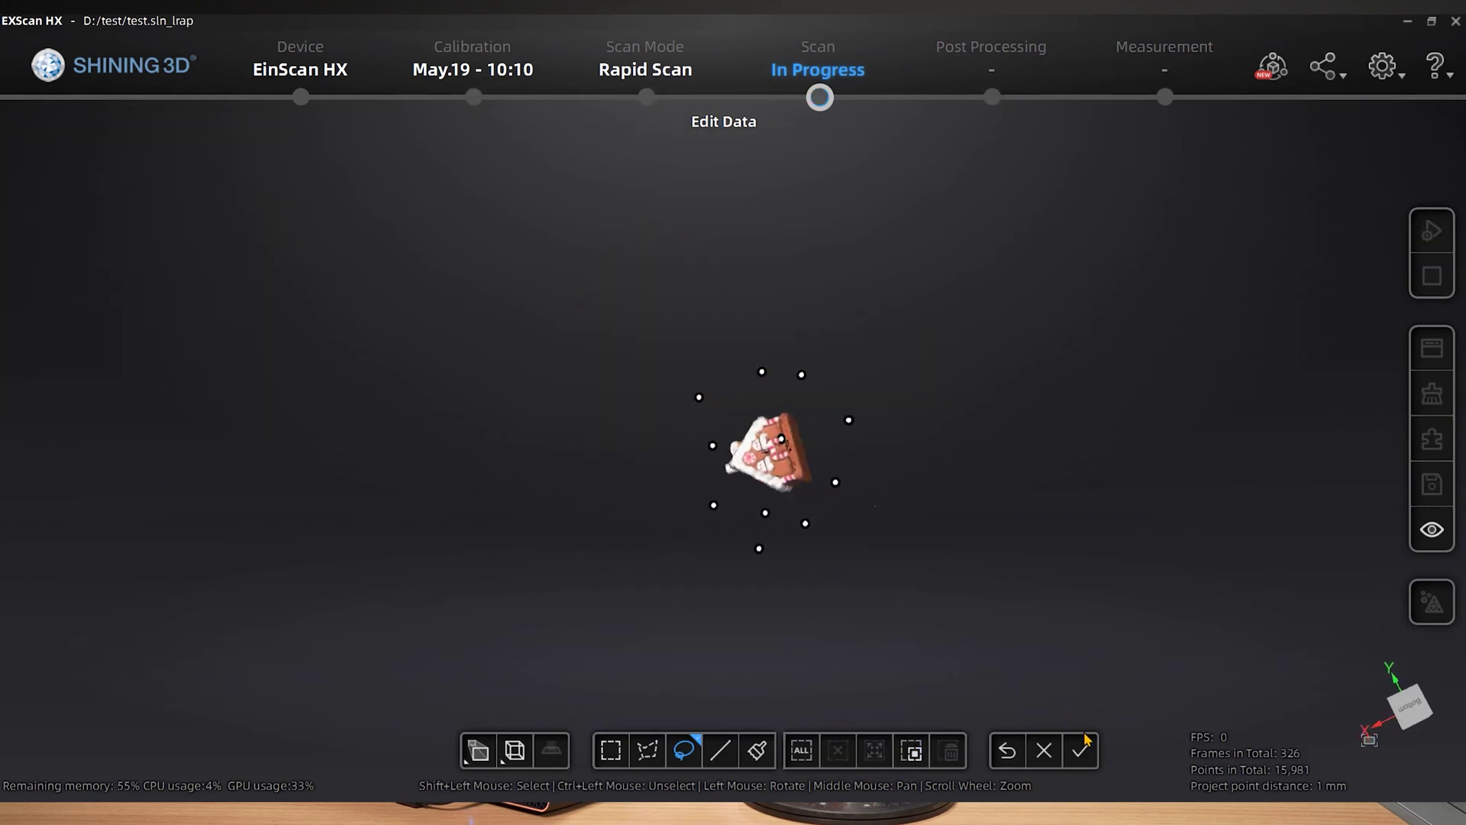
click(1083, 748)
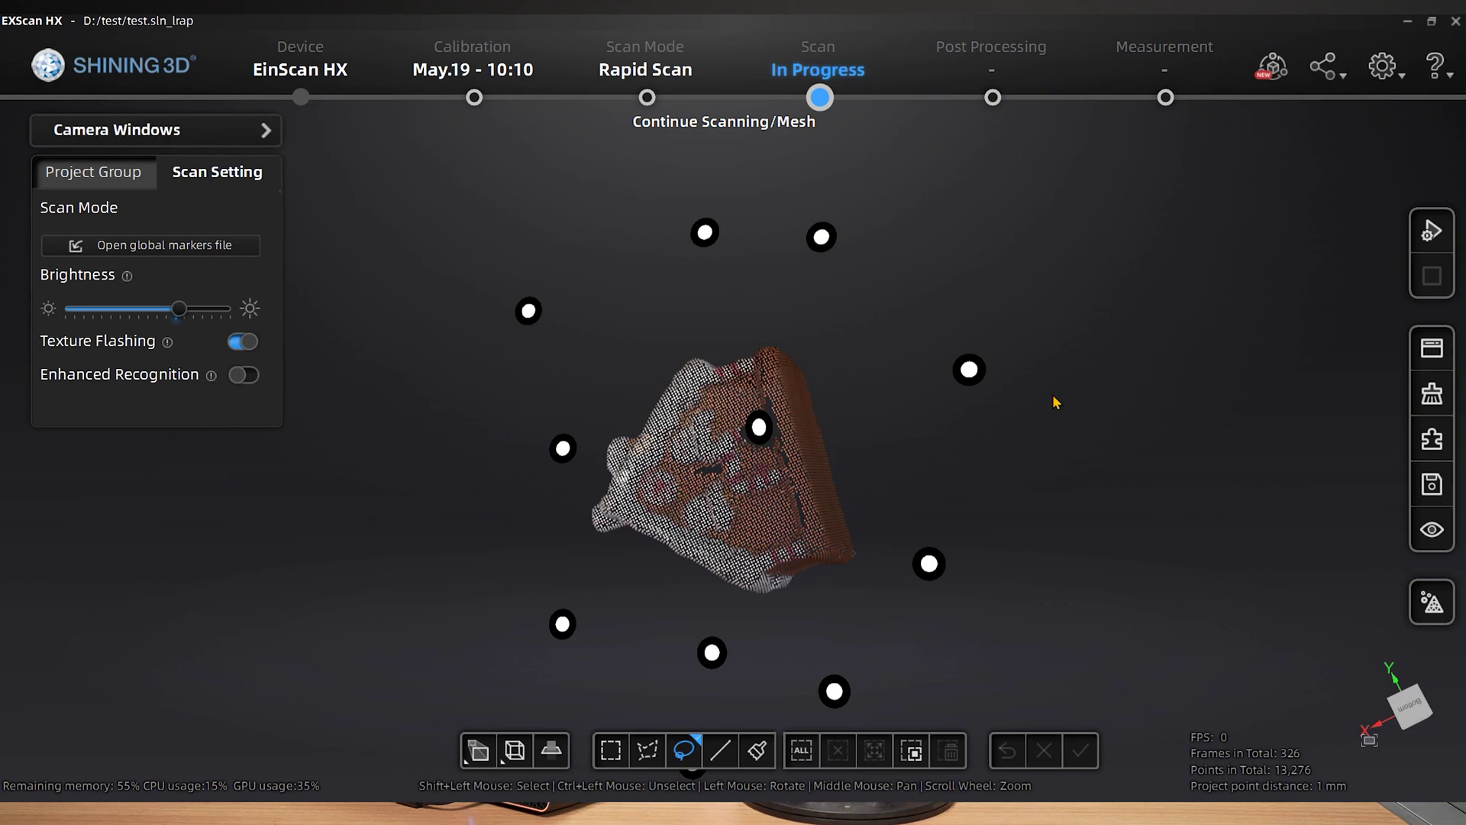
drag(1056, 403, 953, 439)
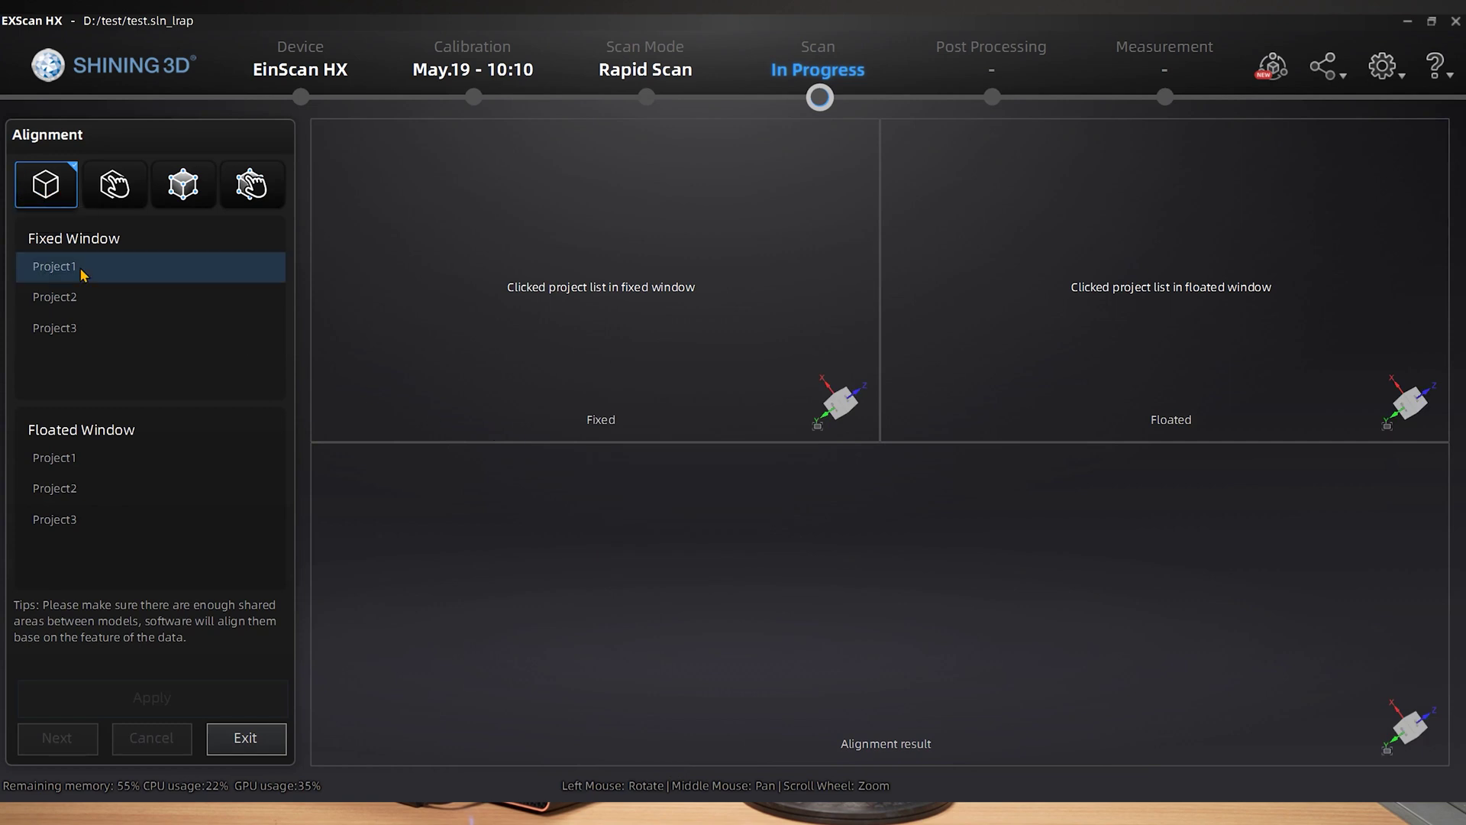
Align Project2 onto fixed Project1 by features and merge them into Group1.
click(95, 274)
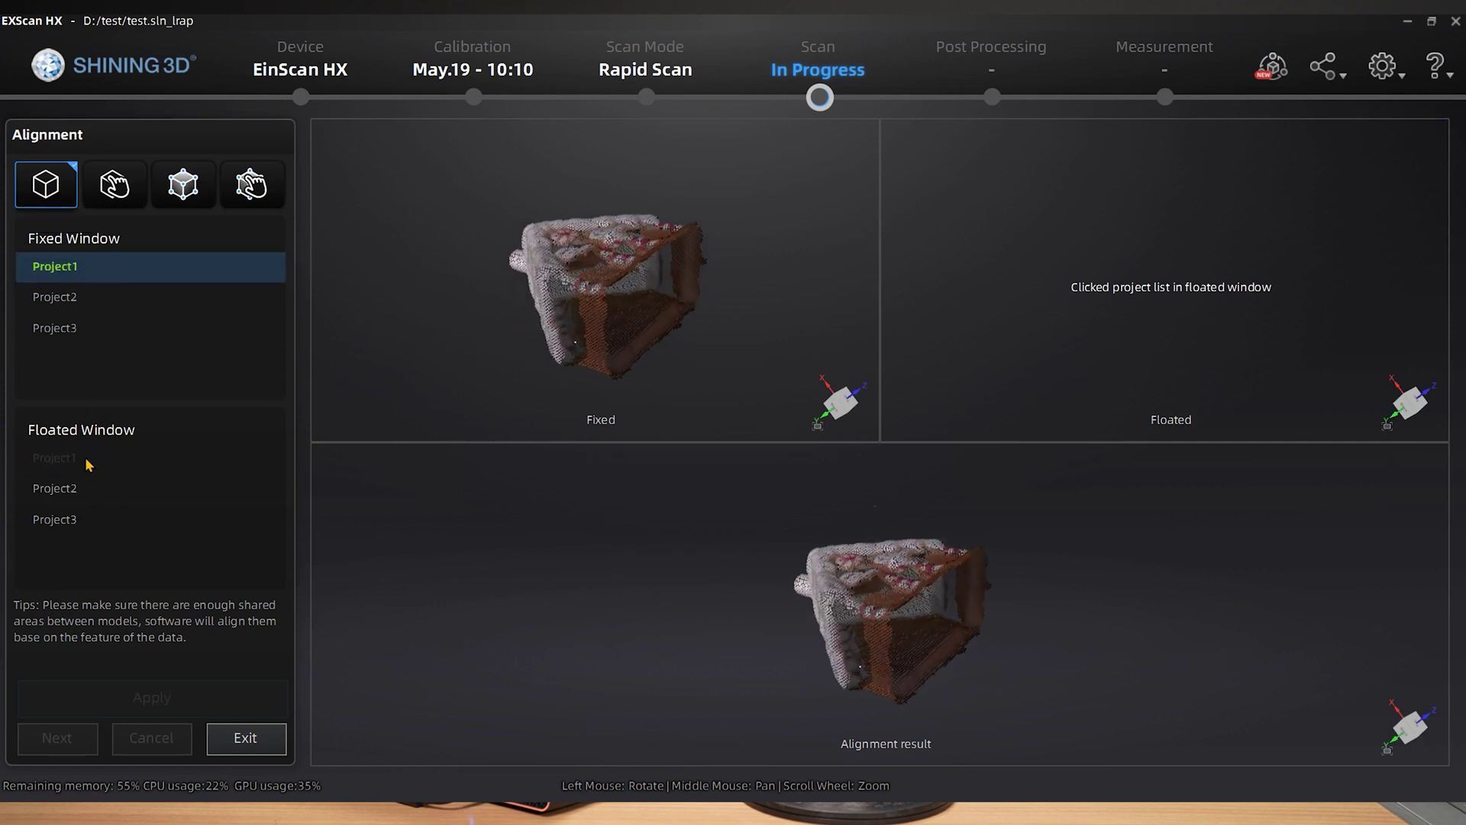
click(89, 489)
click(188, 695)
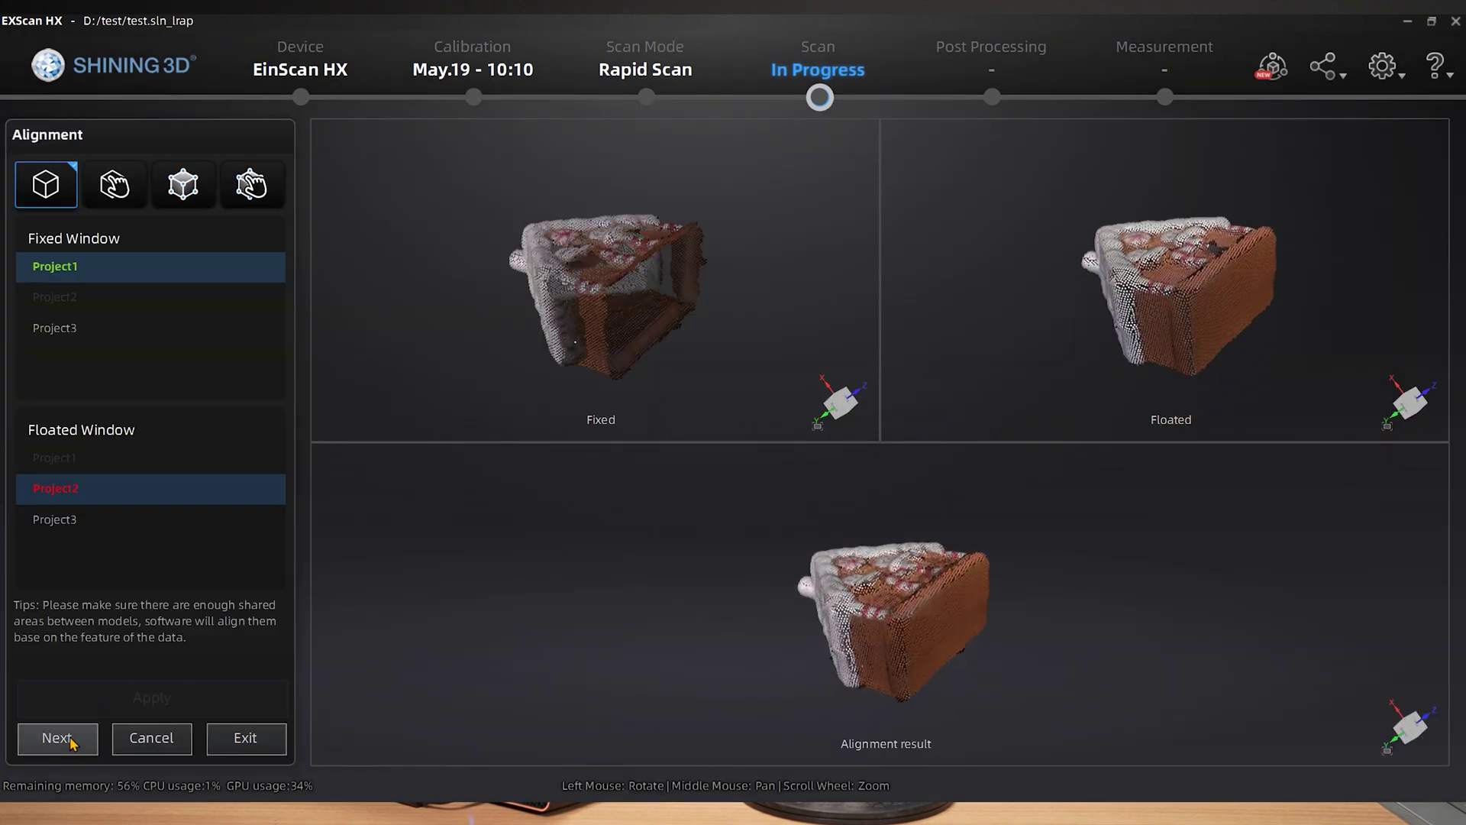
click(68, 741)
Align Project3 to Group1, merge it, exit alignment, and inspect the combined house model.
click(106, 497)
click(128, 695)
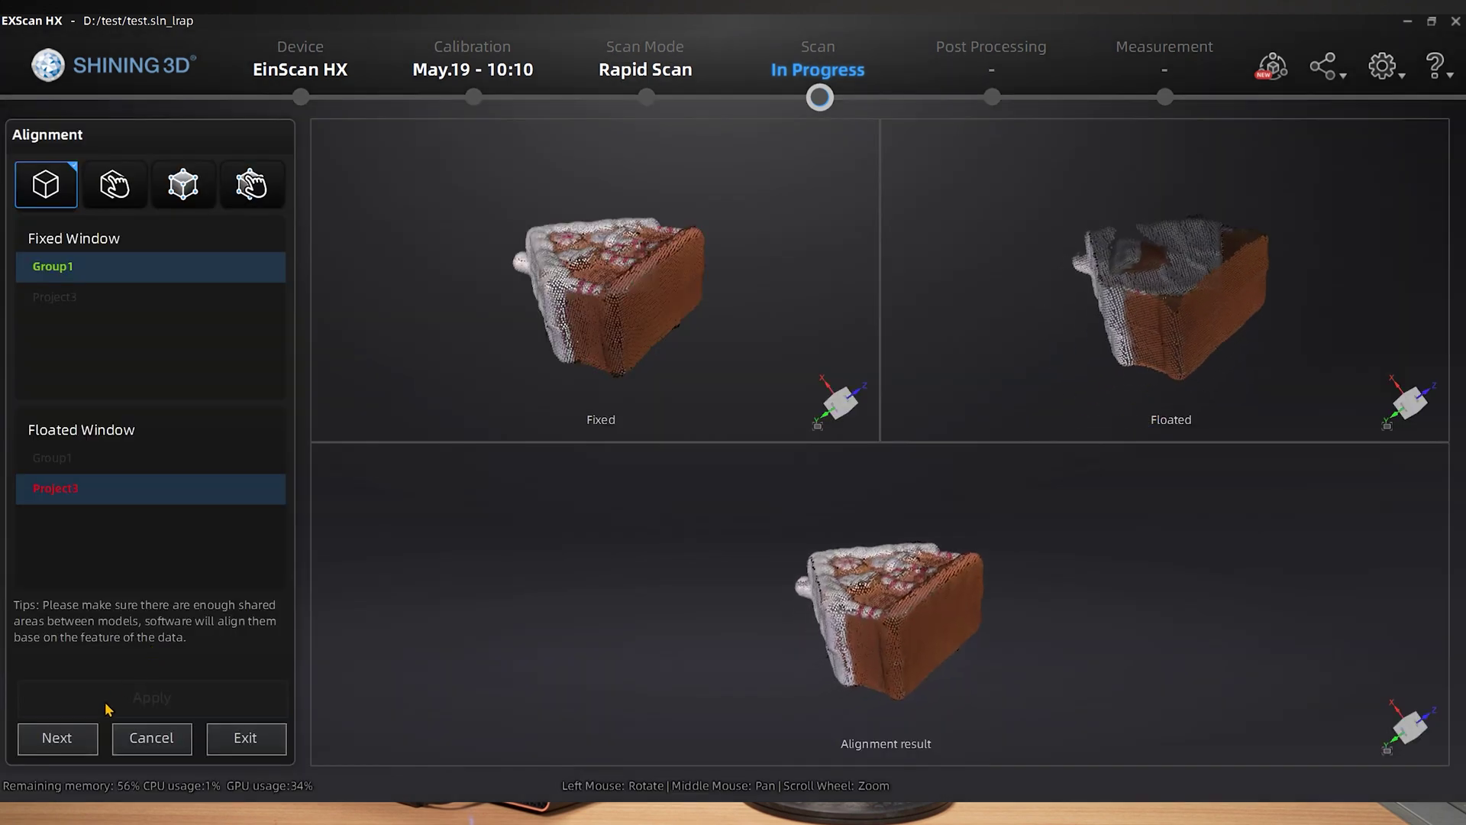
click(96, 738)
click(244, 739)
drag(488, 671, 773, 441)
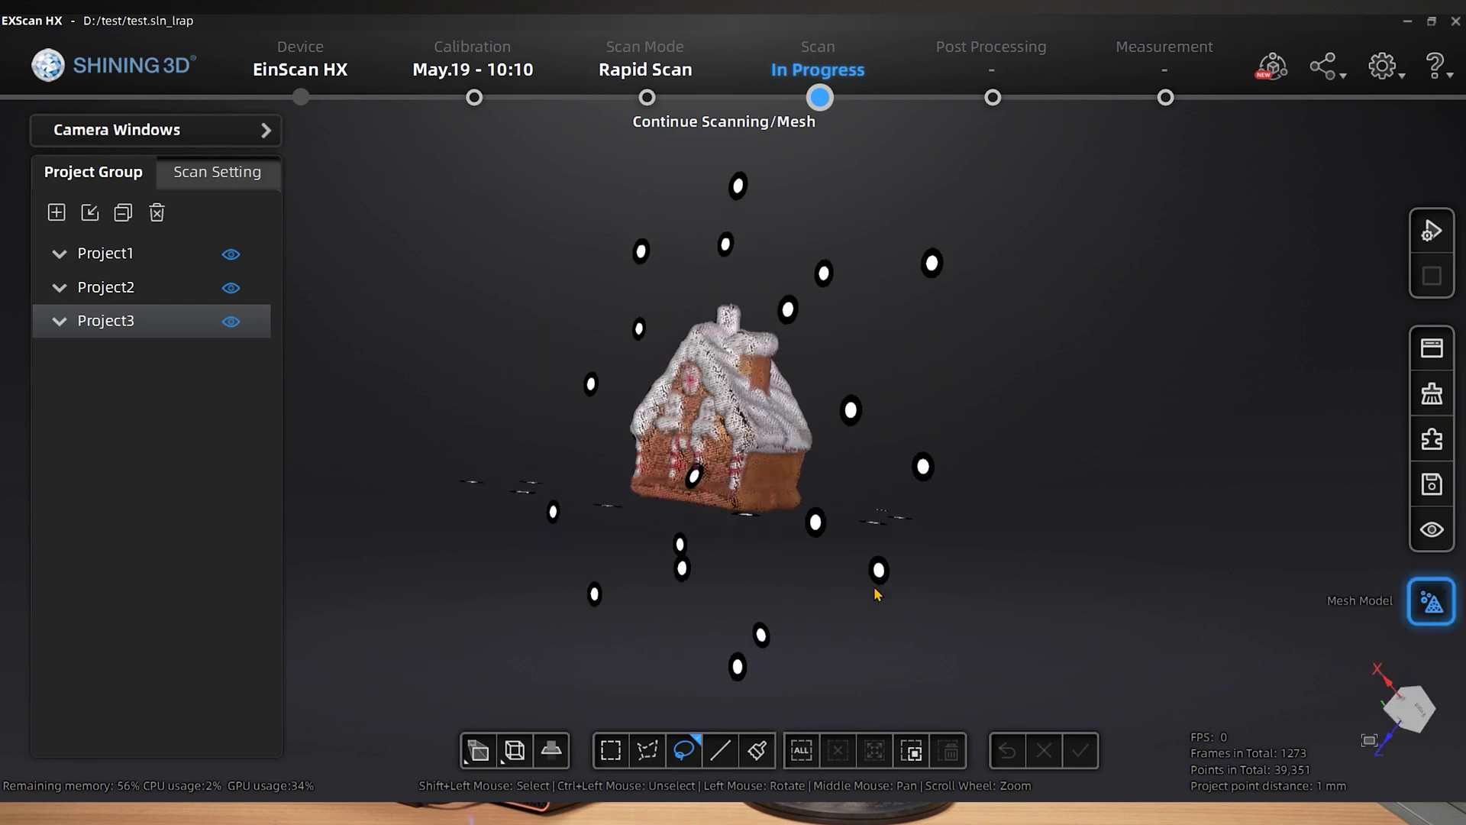
Mesh the house as a Watertight model at Med quality and inspect the finished mesh.
click(229, 194)
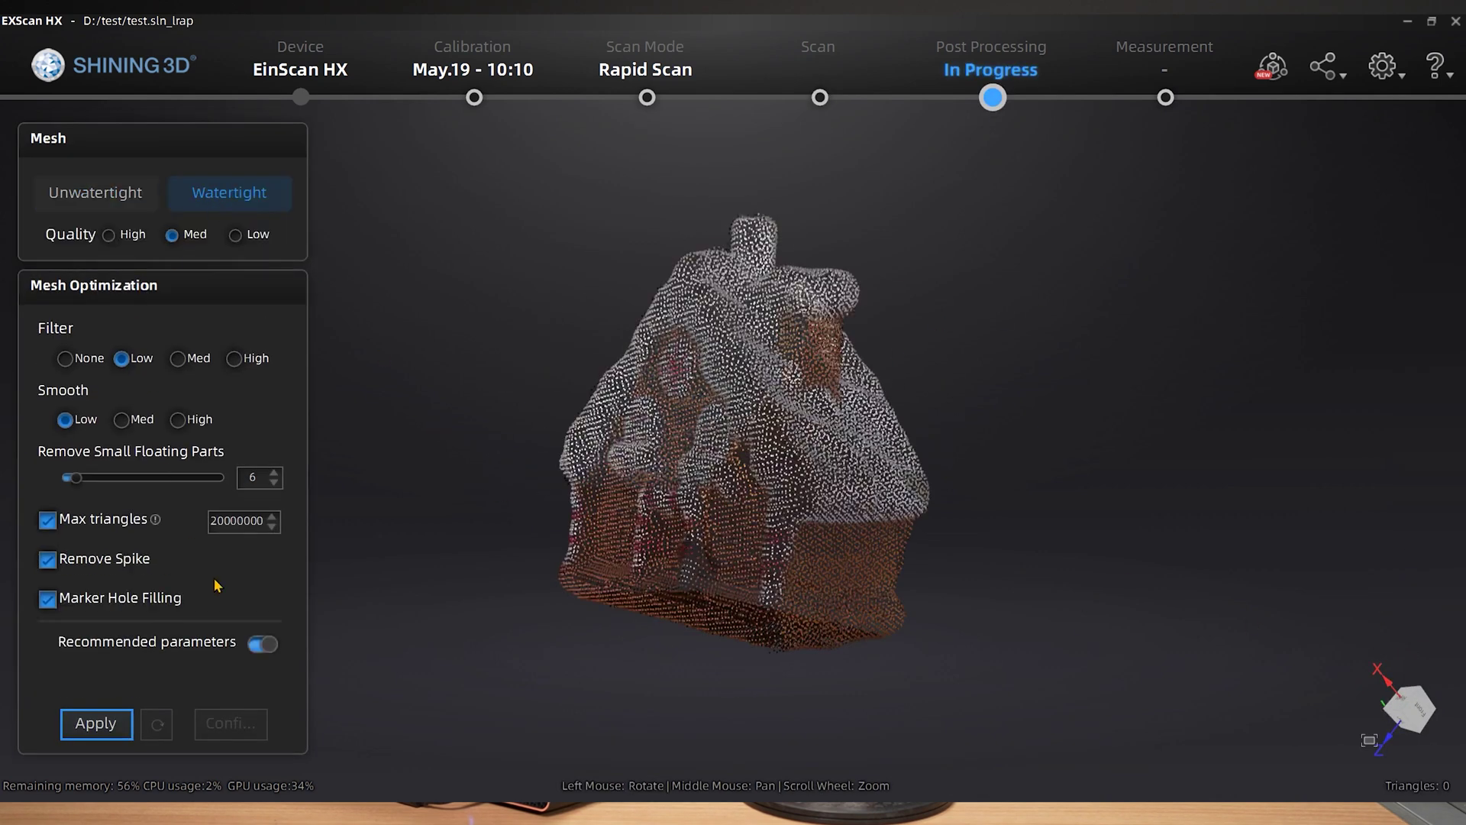
click(132, 726)
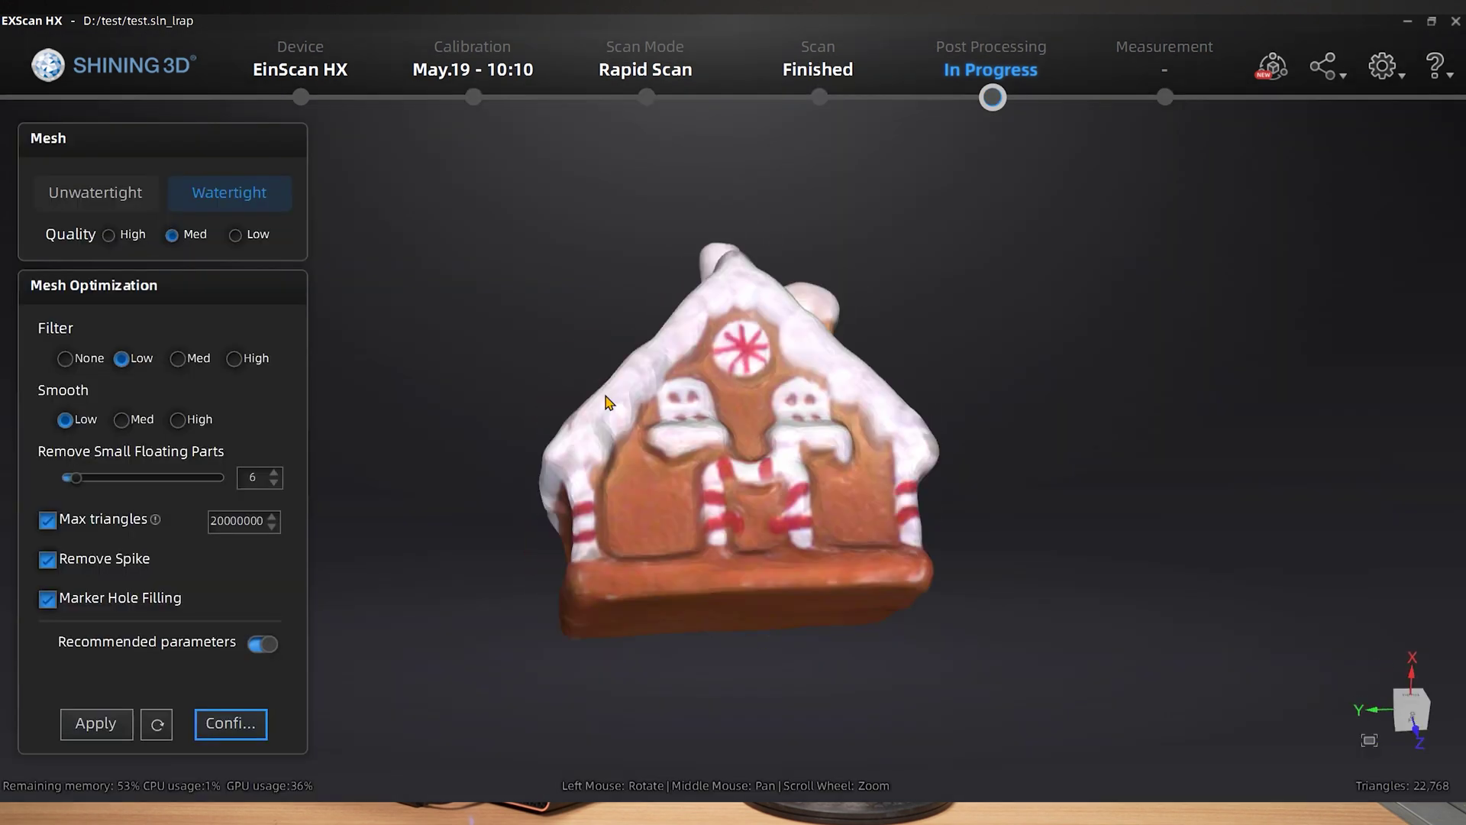
drag(663, 374, 428, 707)
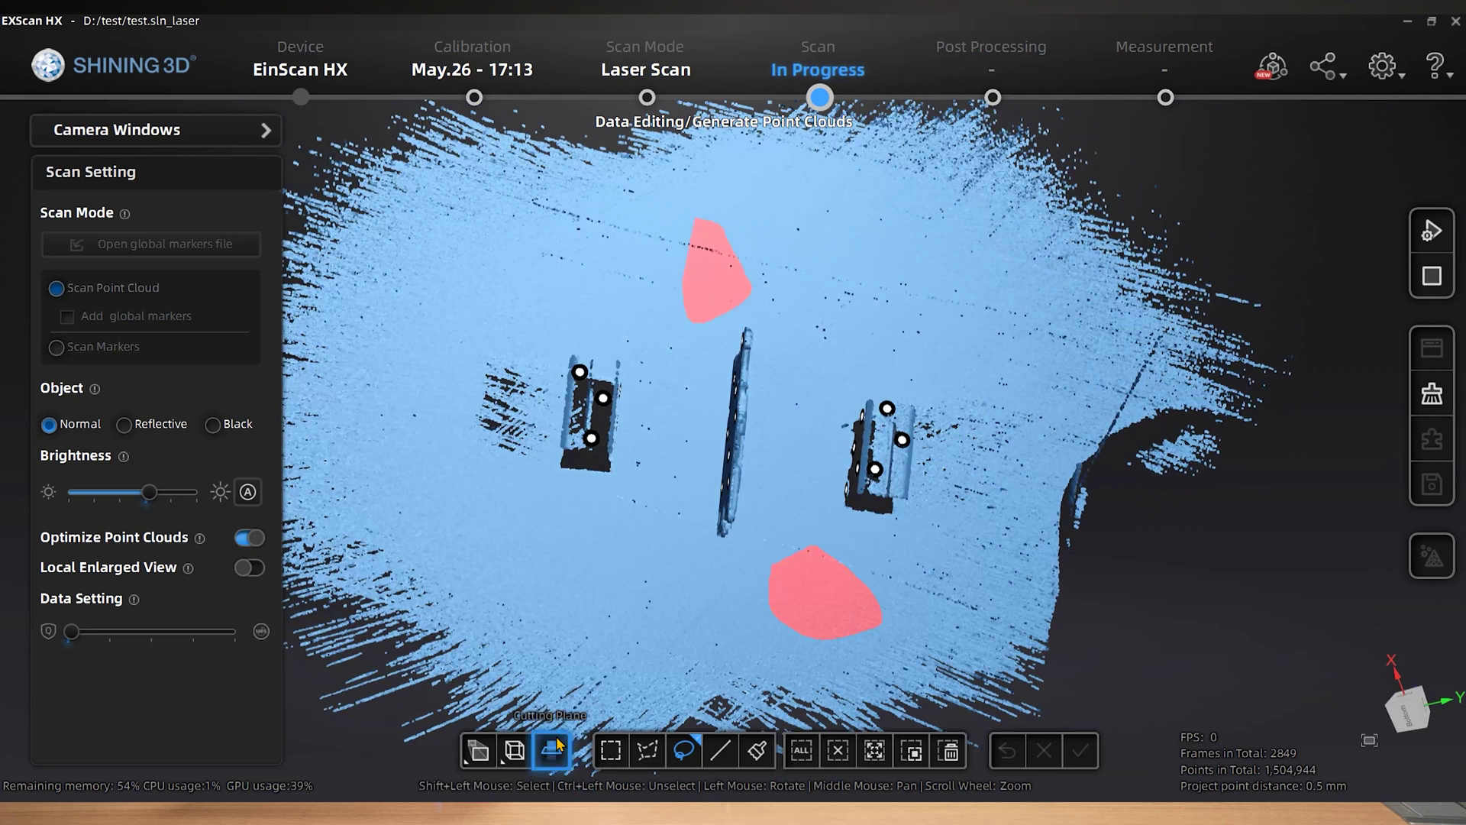
Trim the plate scan's background with a cutting plane, delete the marked points, and remove the plane.
click(553, 748)
click(158, 472)
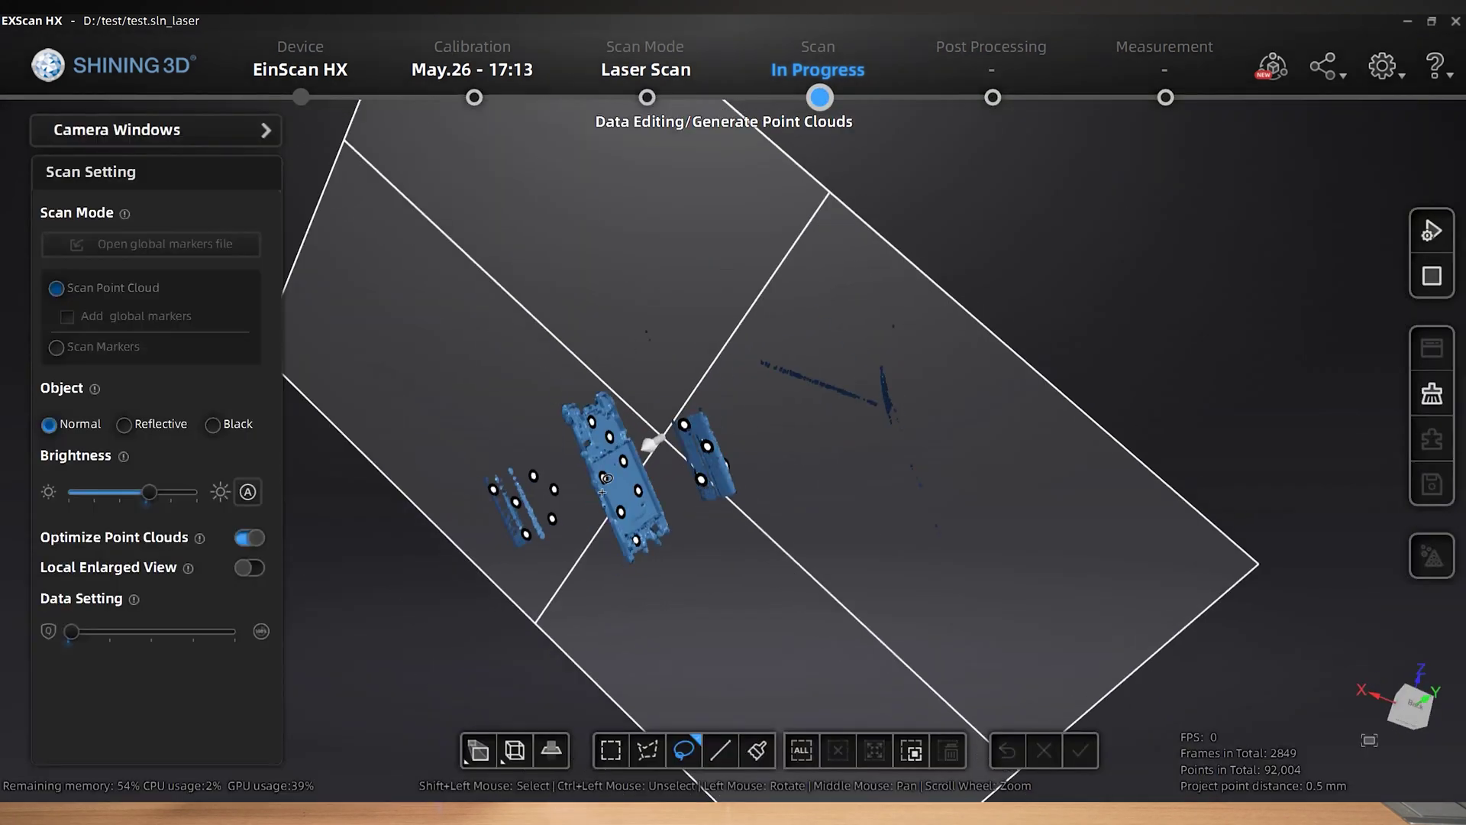
click(948, 750)
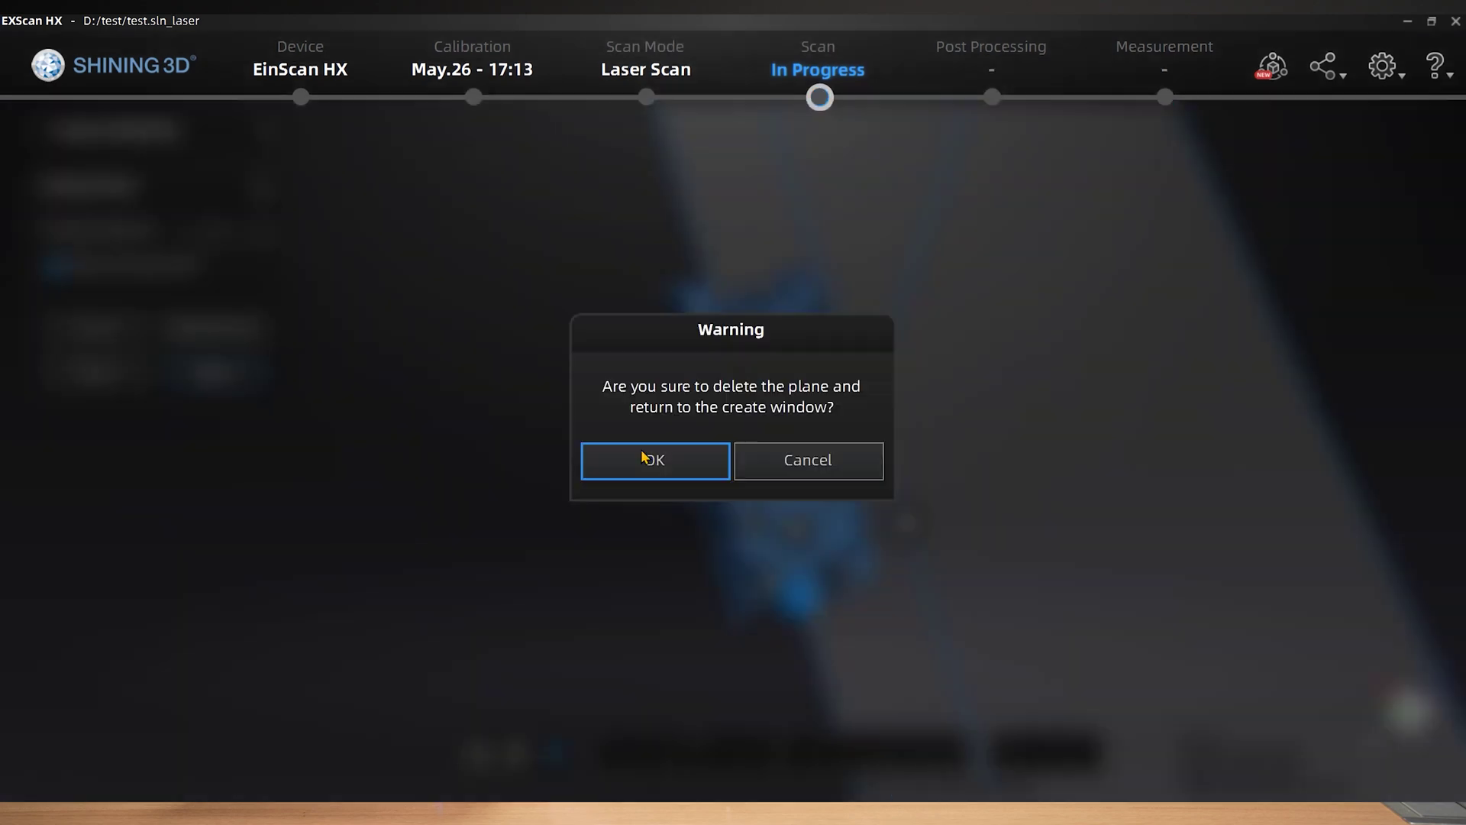
click(643, 459)
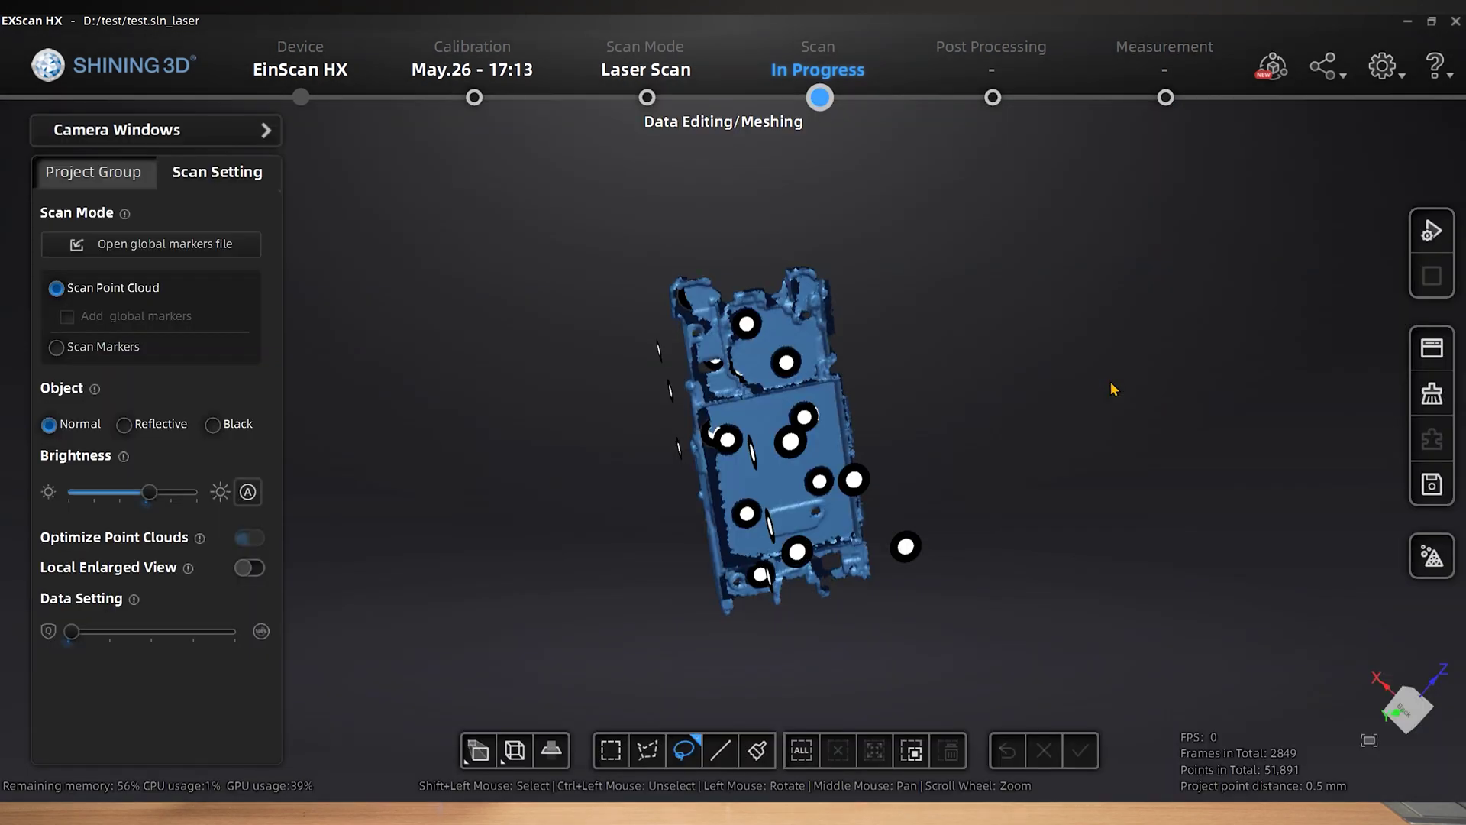
Add Project2 and generate the new plate scan's 32,502-point cloud.
click(93, 172)
click(57, 213)
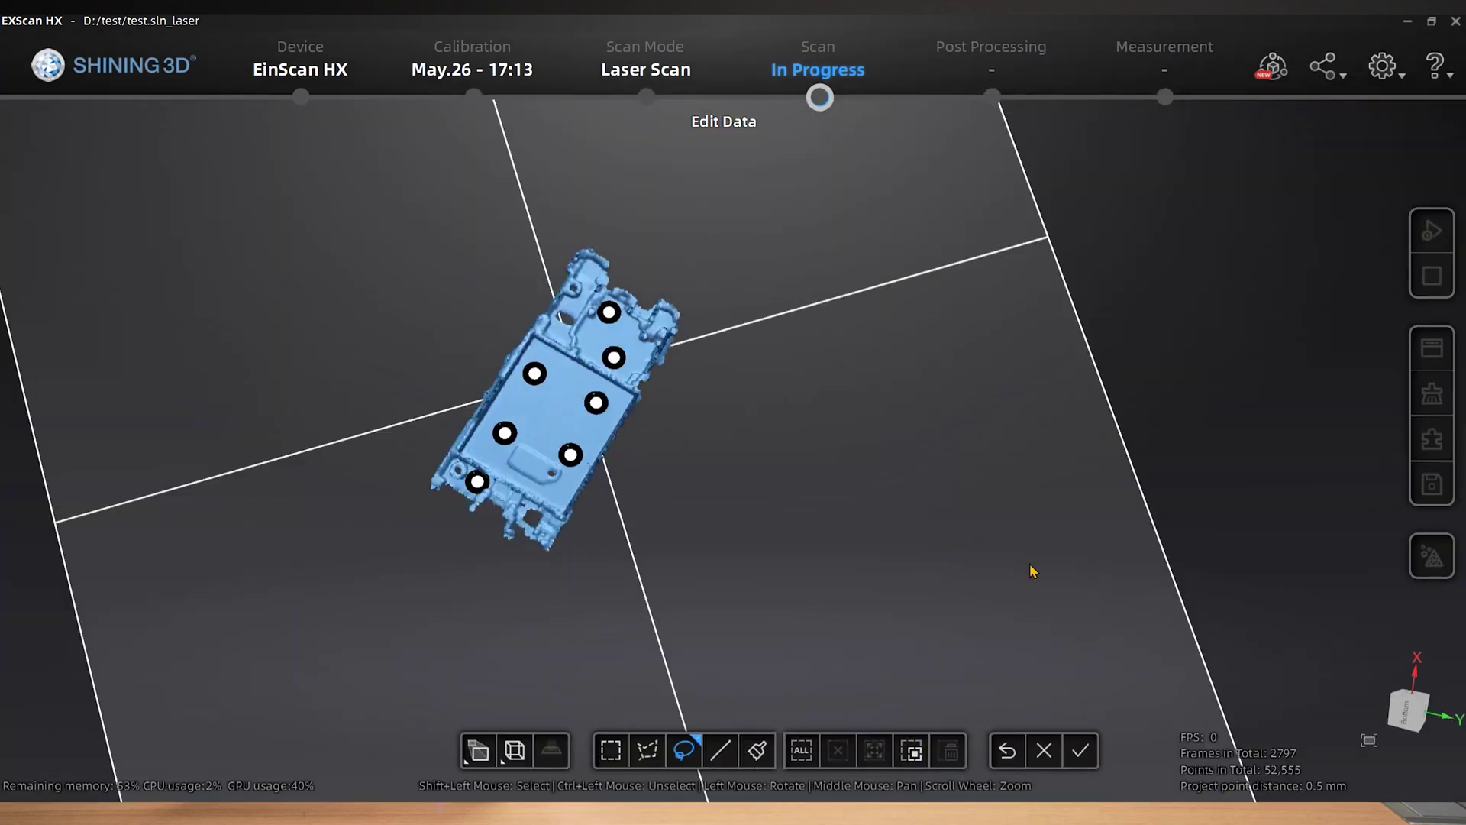
click(1080, 750)
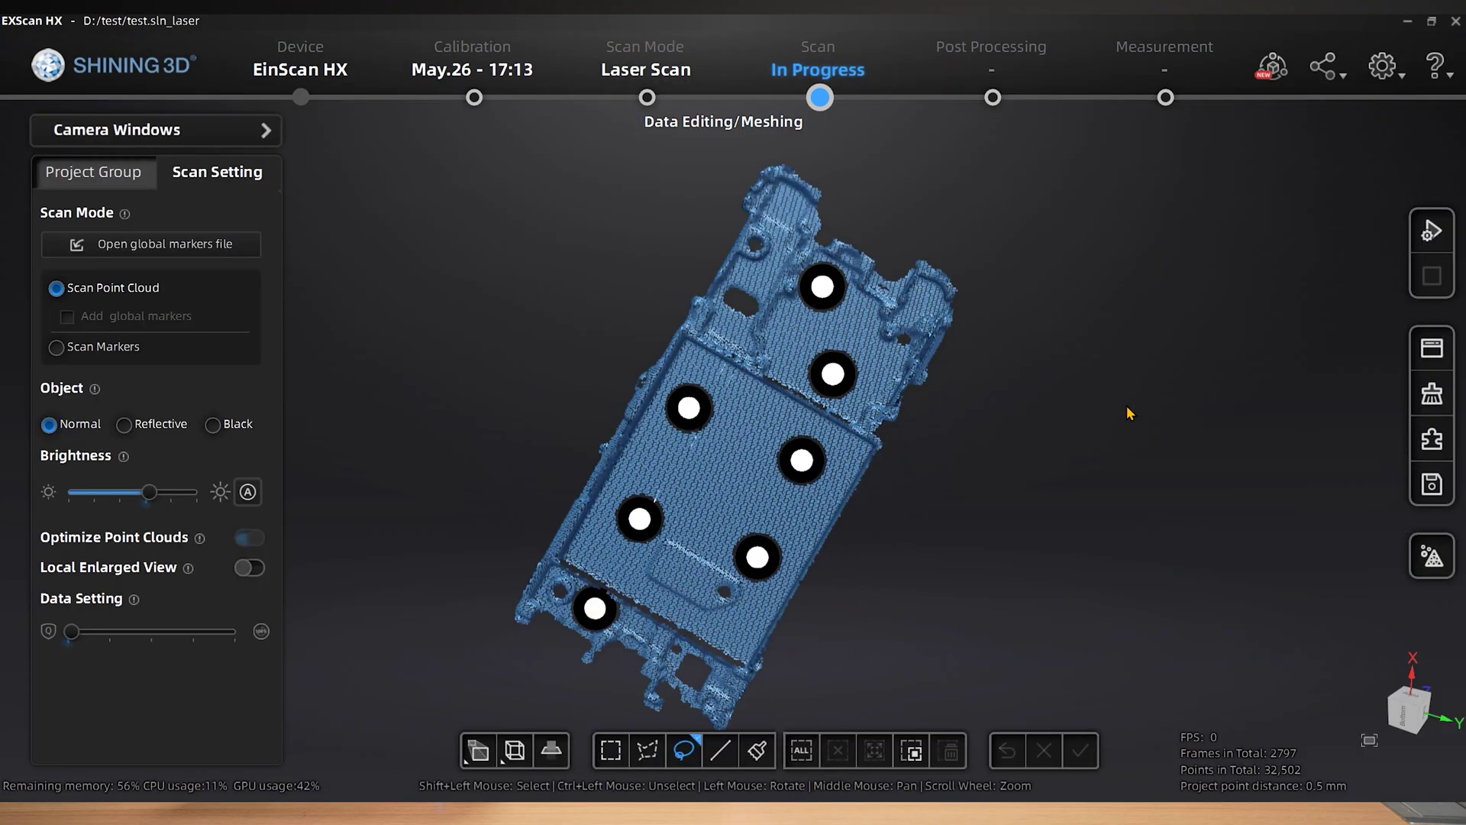
Add Project3 from the project list for a third plate scan.
scroll(1108, 429, down, 3)
click(52, 173)
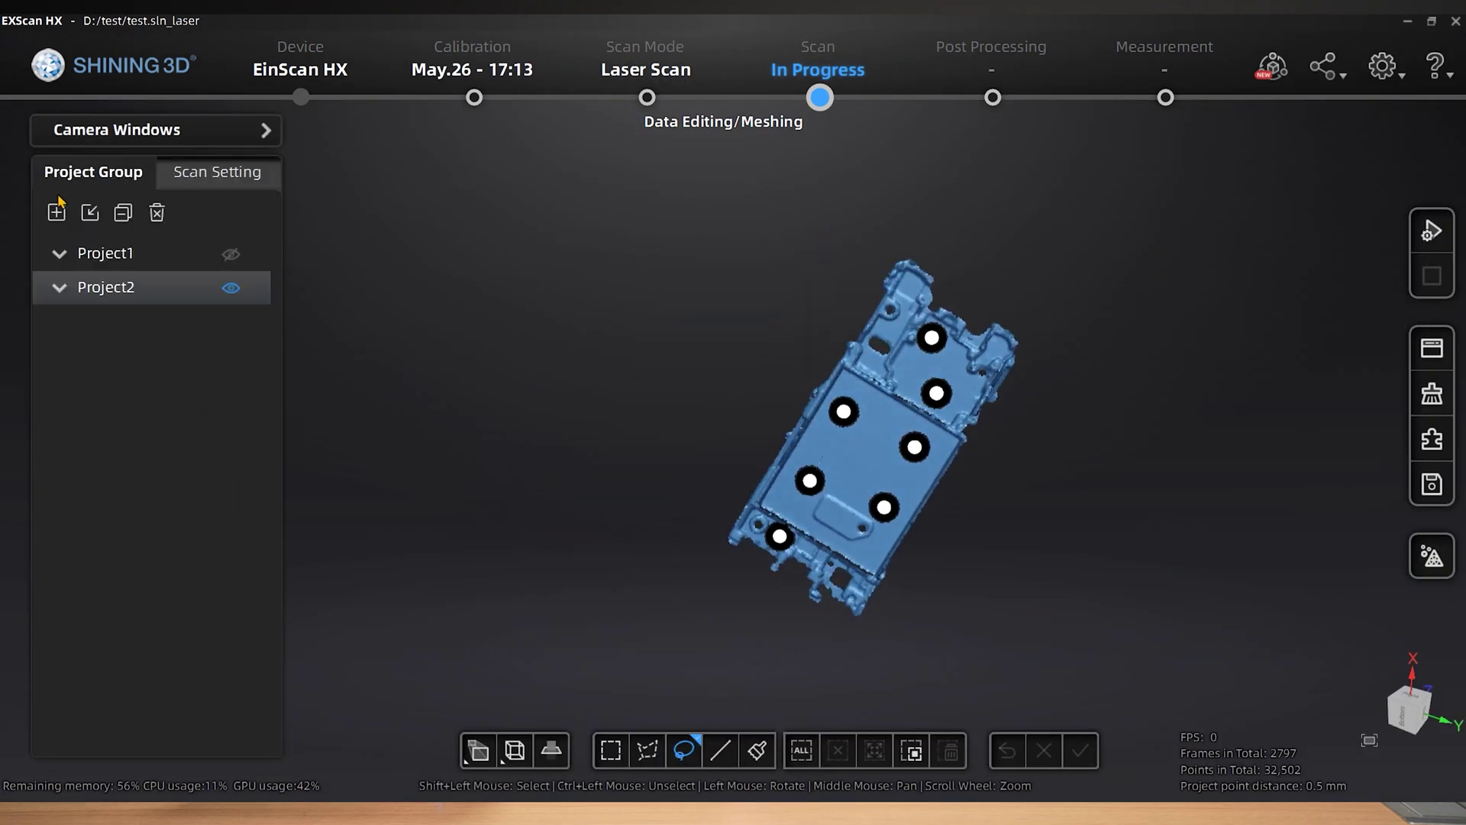
click(58, 221)
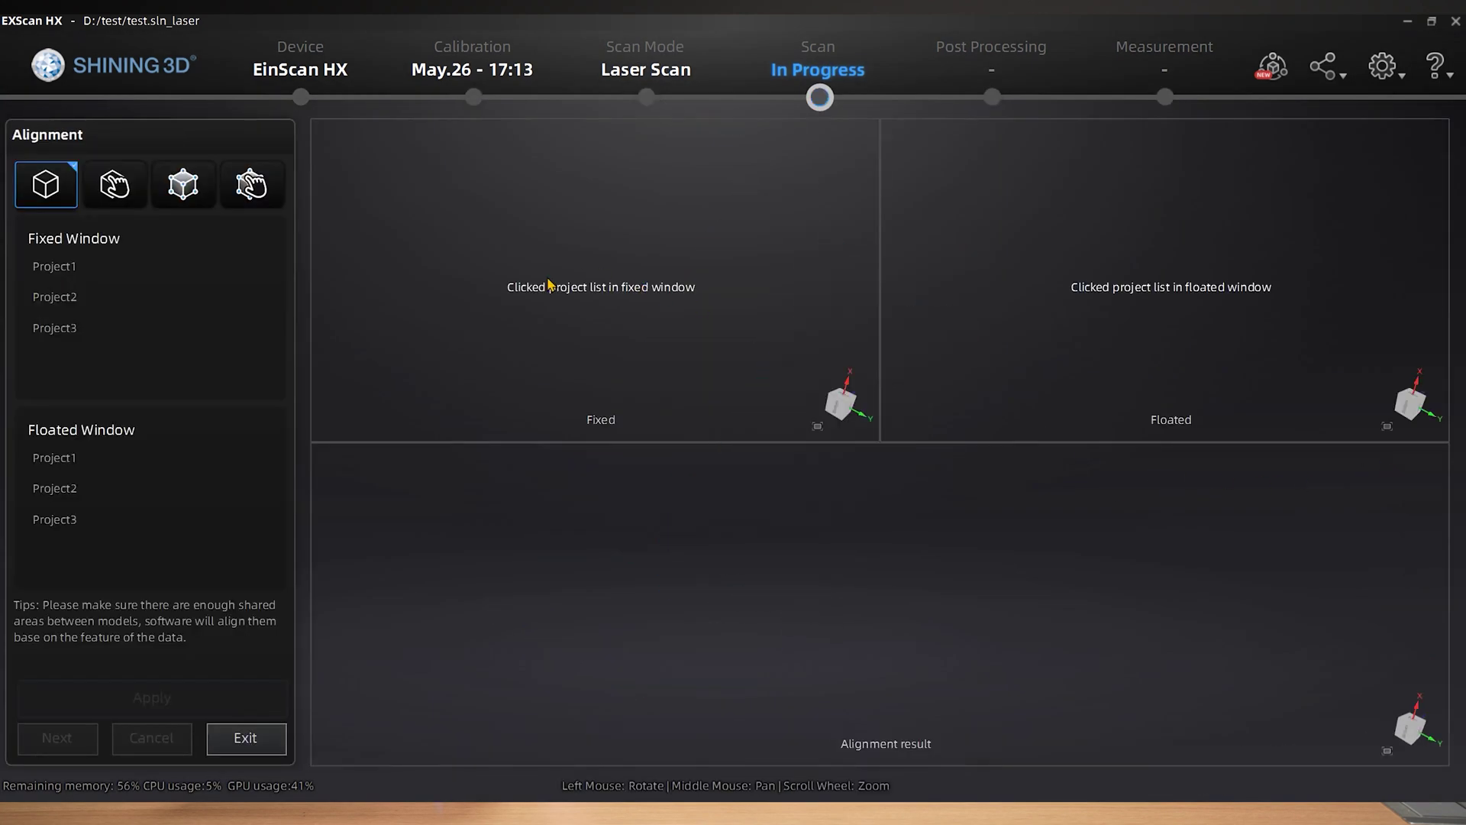
With Project1 fixed, align Project2 by Markers Point Align and merge into Group1.
click(193, 278)
drag(428, 366, 776, 225)
click(188, 195)
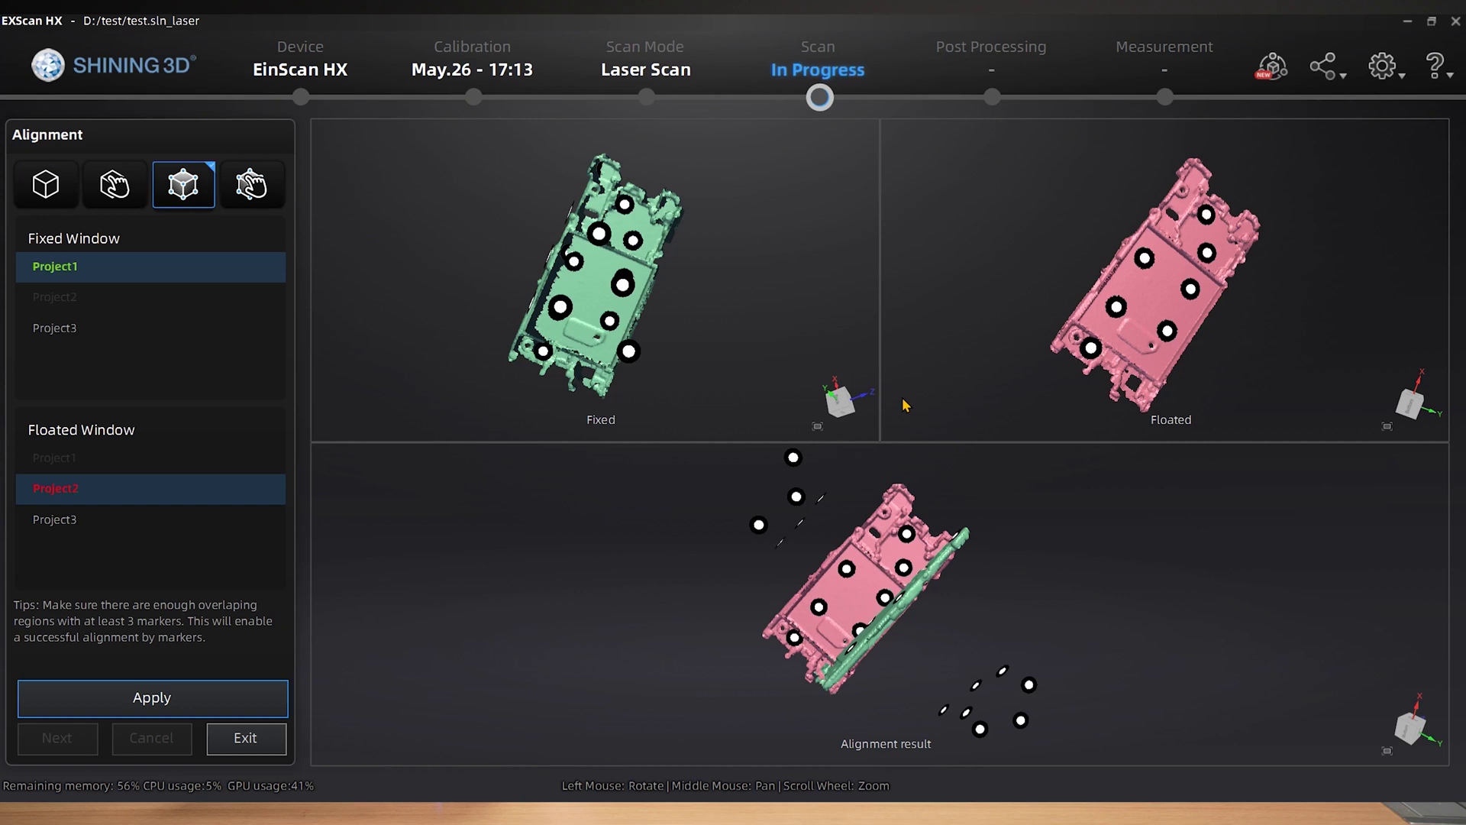
click(216, 698)
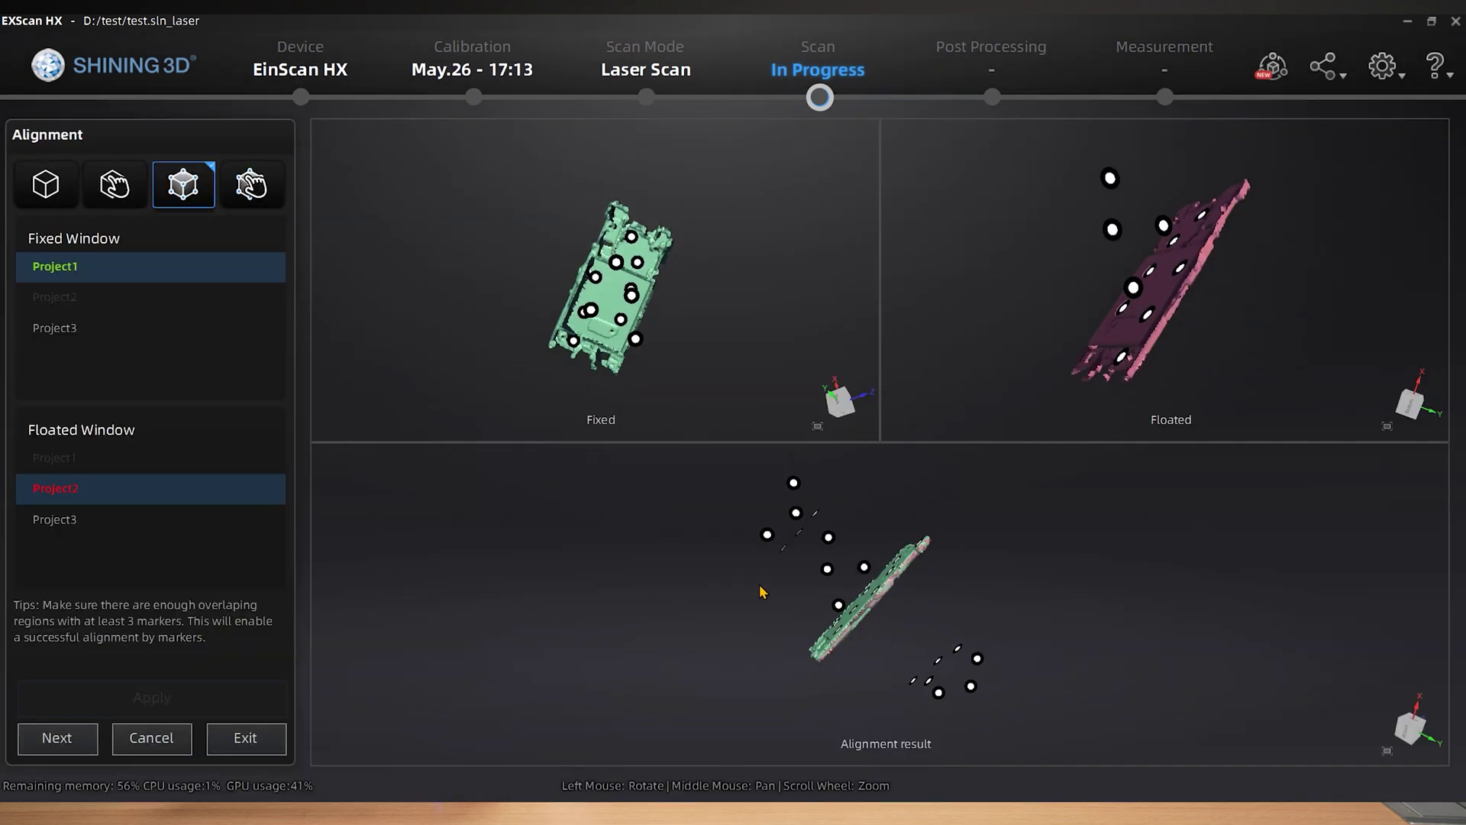
click(88, 750)
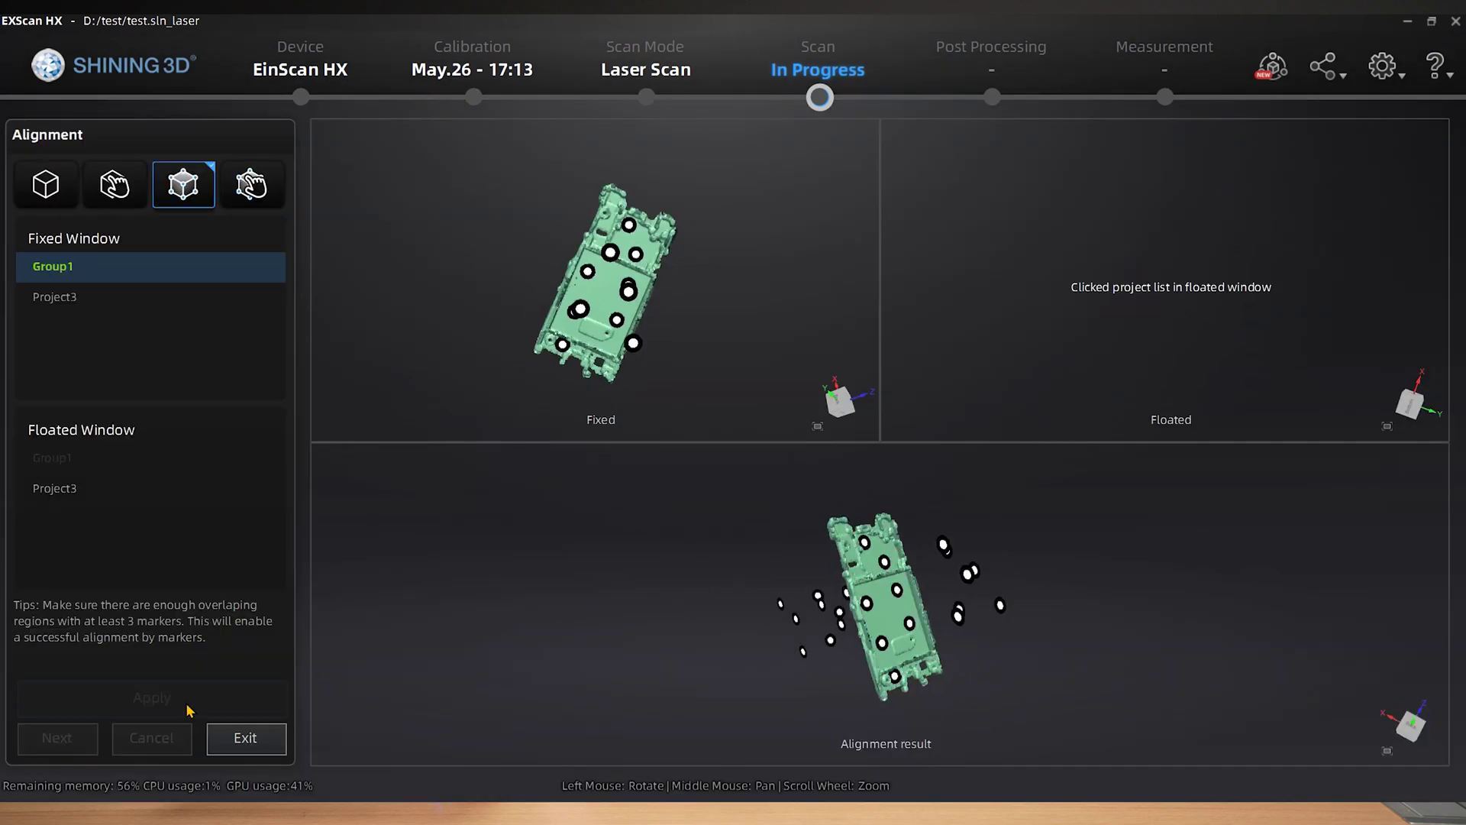
Align Project3 onto Group1 by markers, accept it, and inspect the combined 111,146-point plate.
click(142, 493)
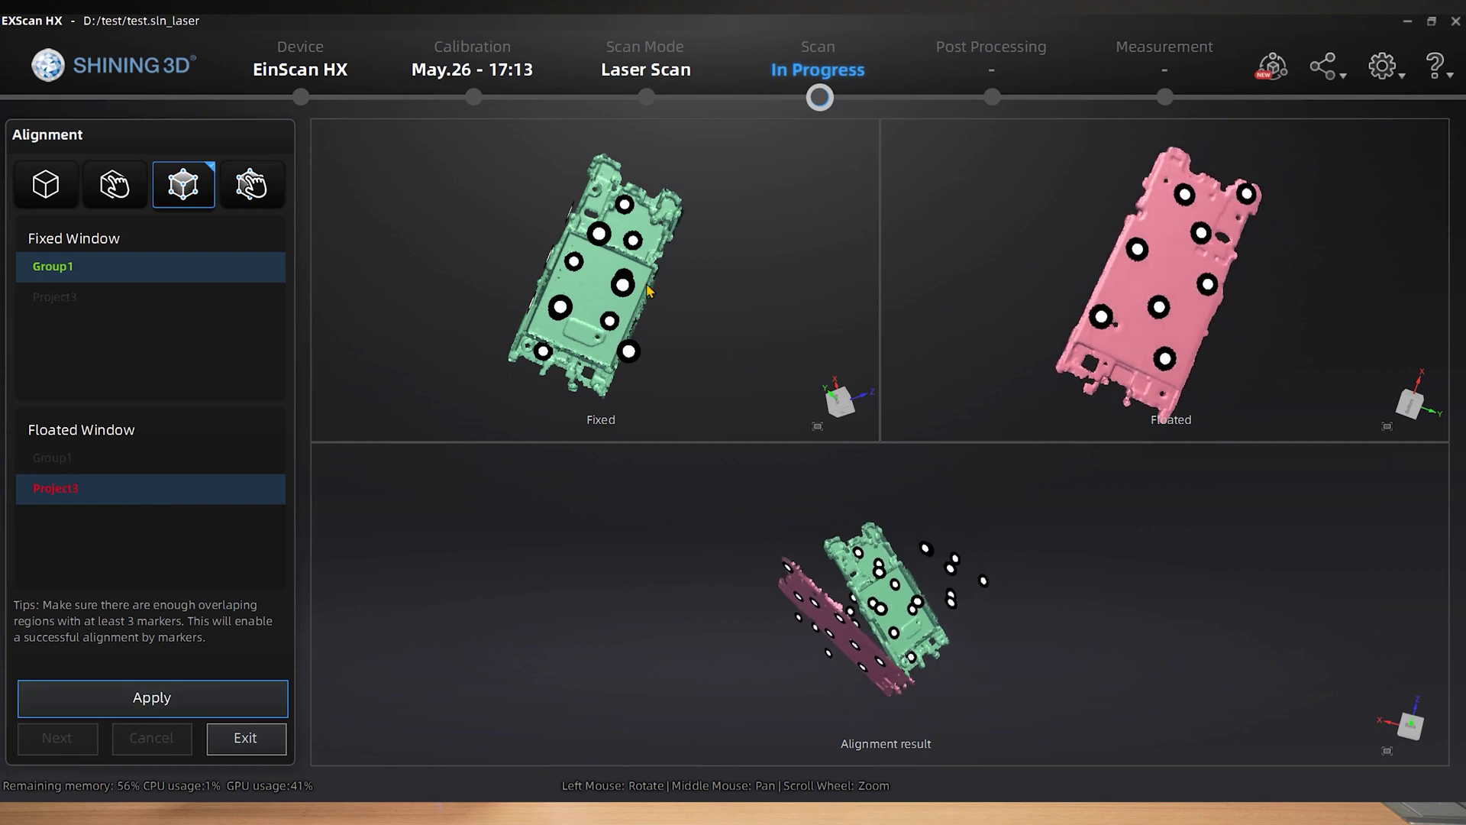
drag(648, 291, 693, 281)
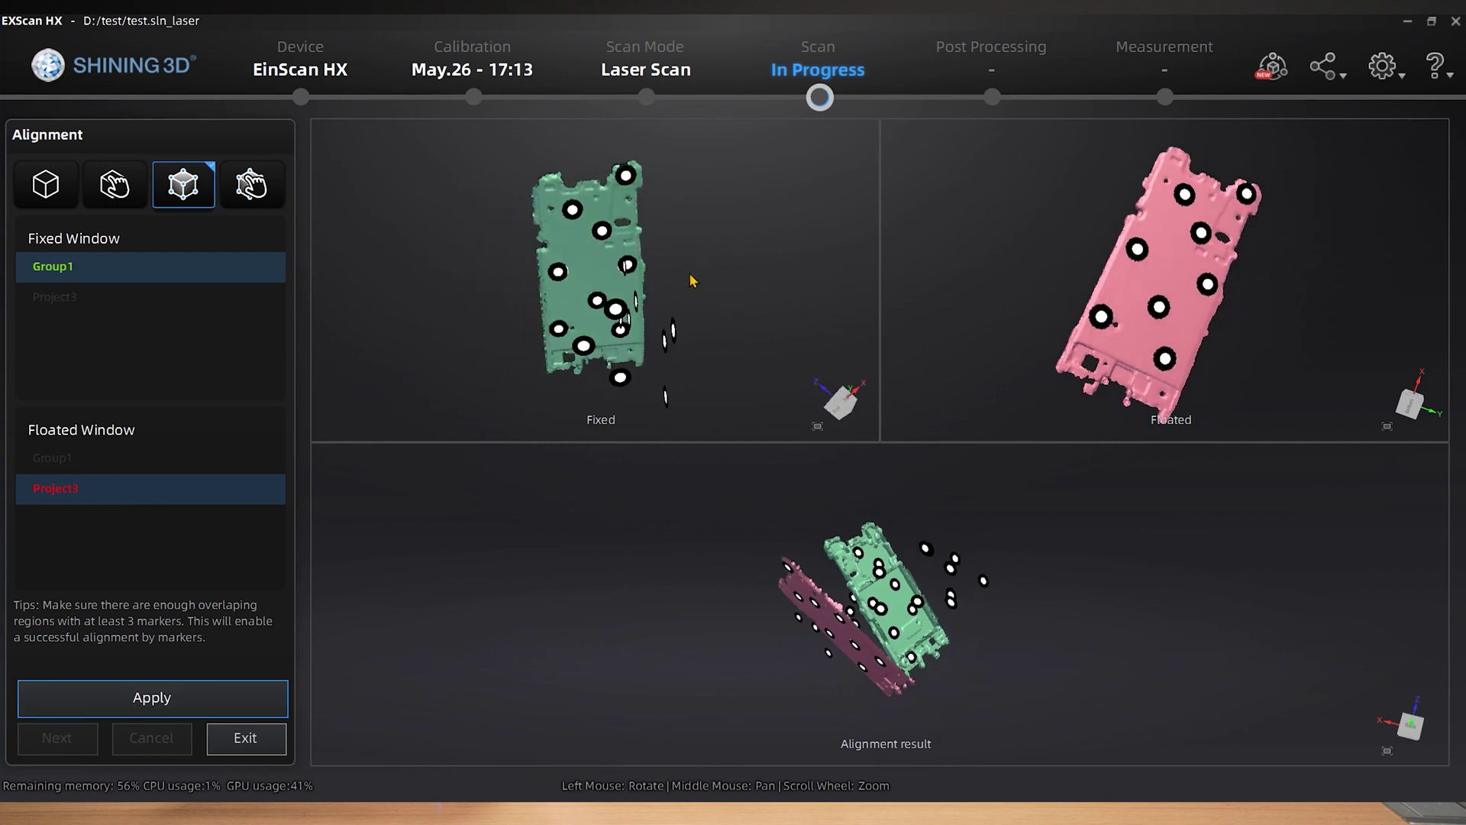
drag(1028, 262, 1075, 284)
click(203, 695)
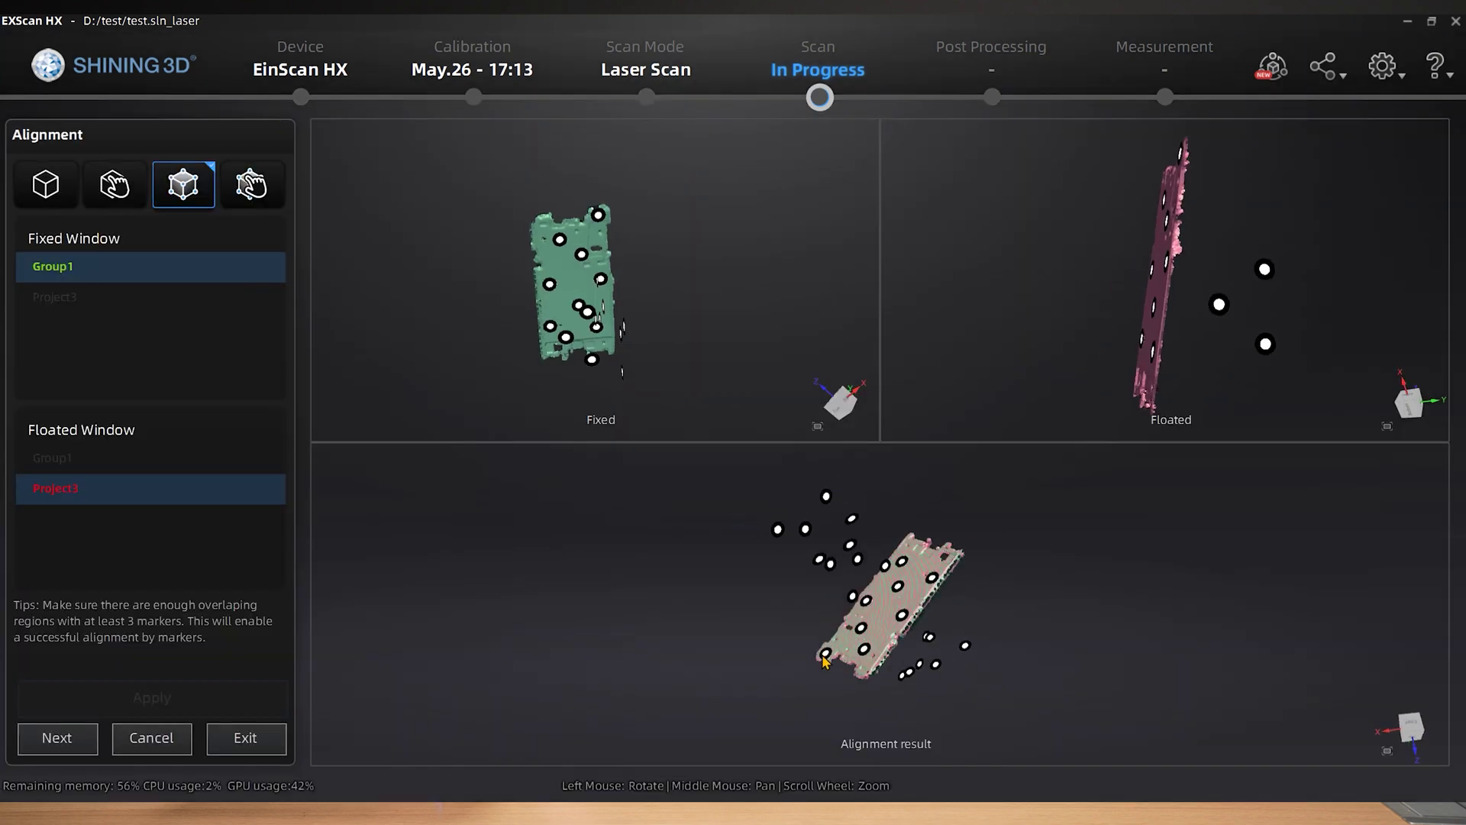
click(150, 731)
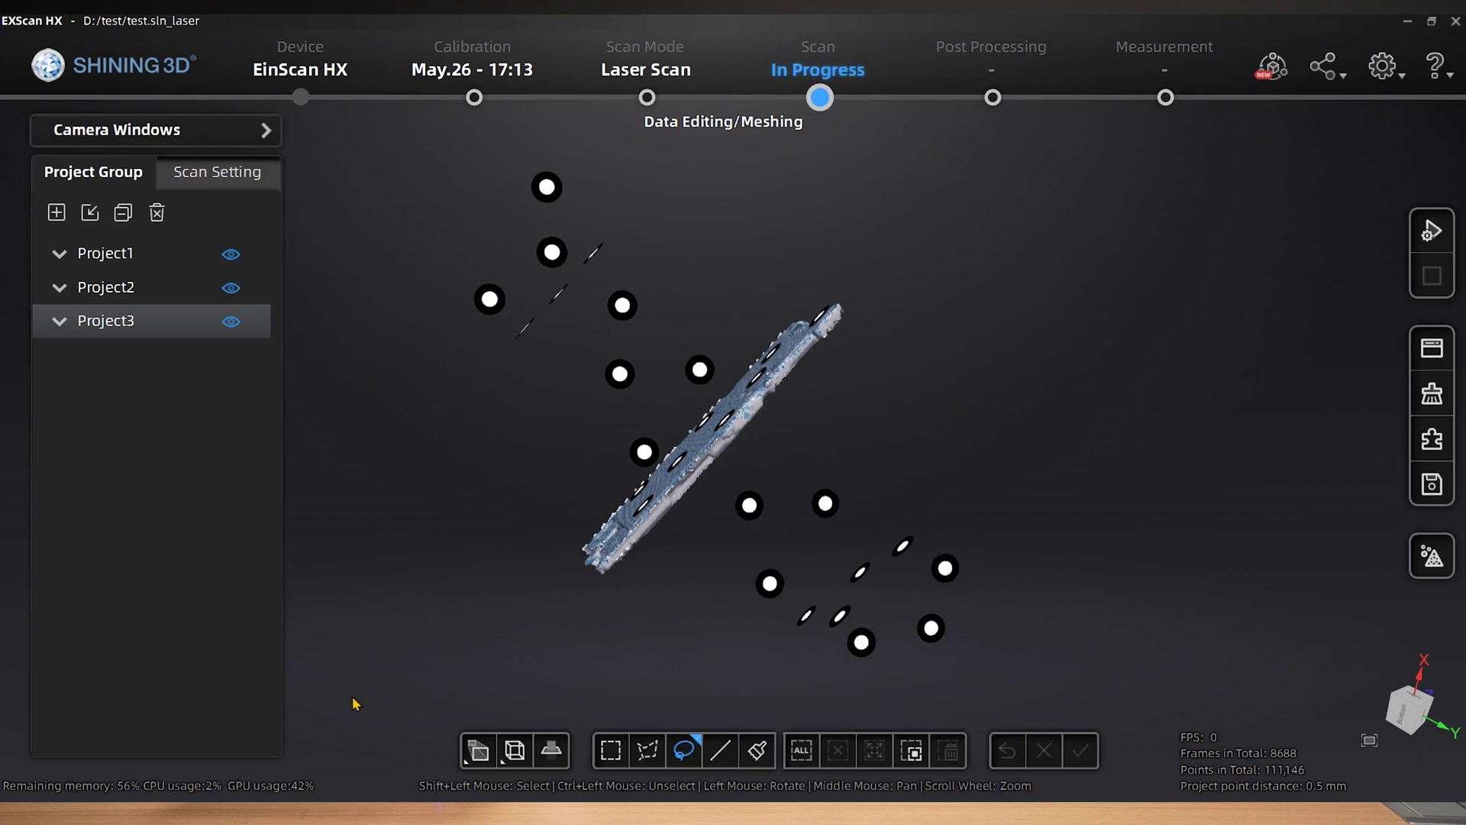
drag(506, 298, 575, 470)
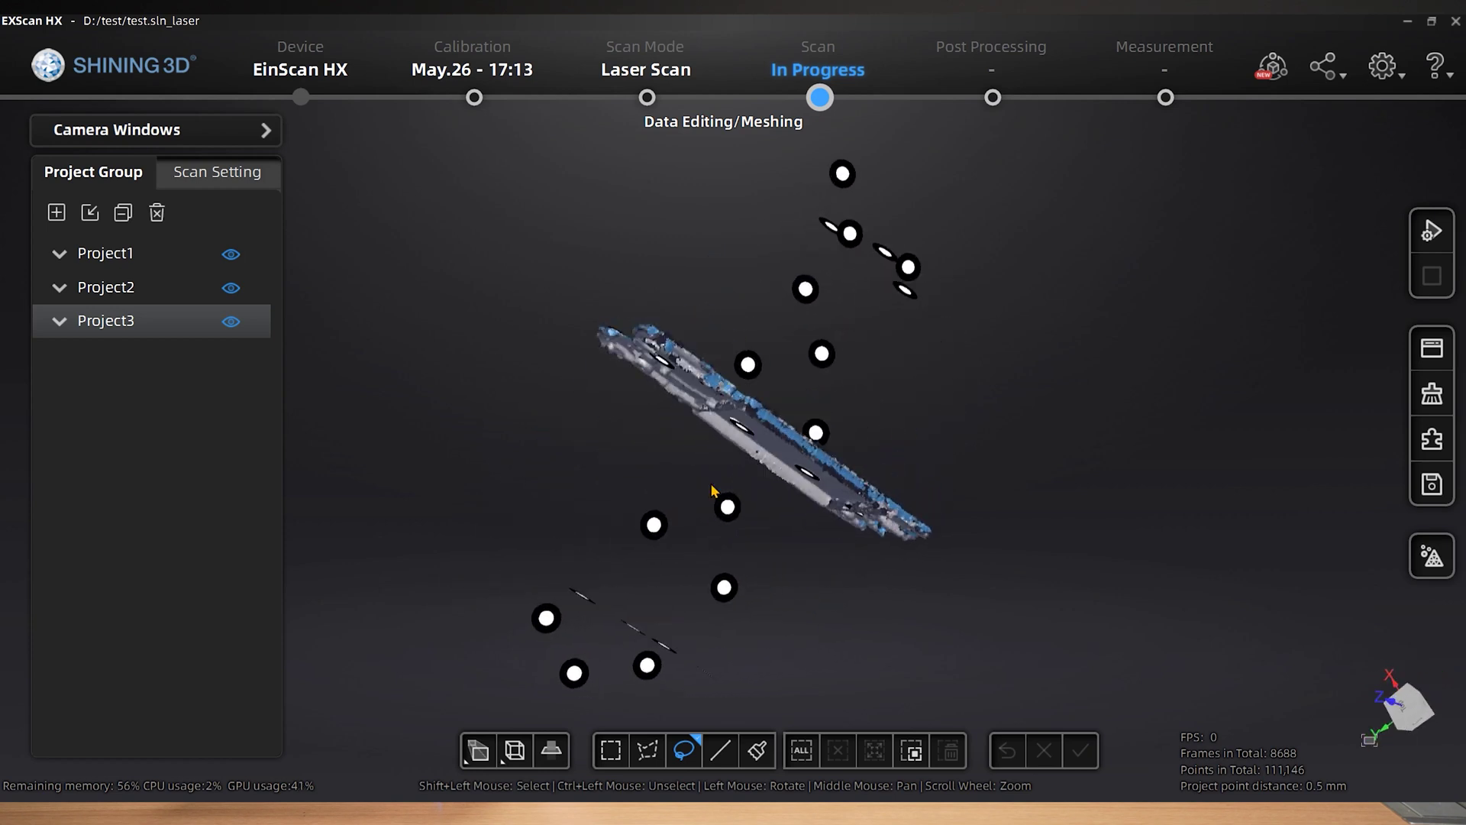
Rotate the aligned thin-walled model to inspect it edge-on.
drag(909, 410, 1010, 473)
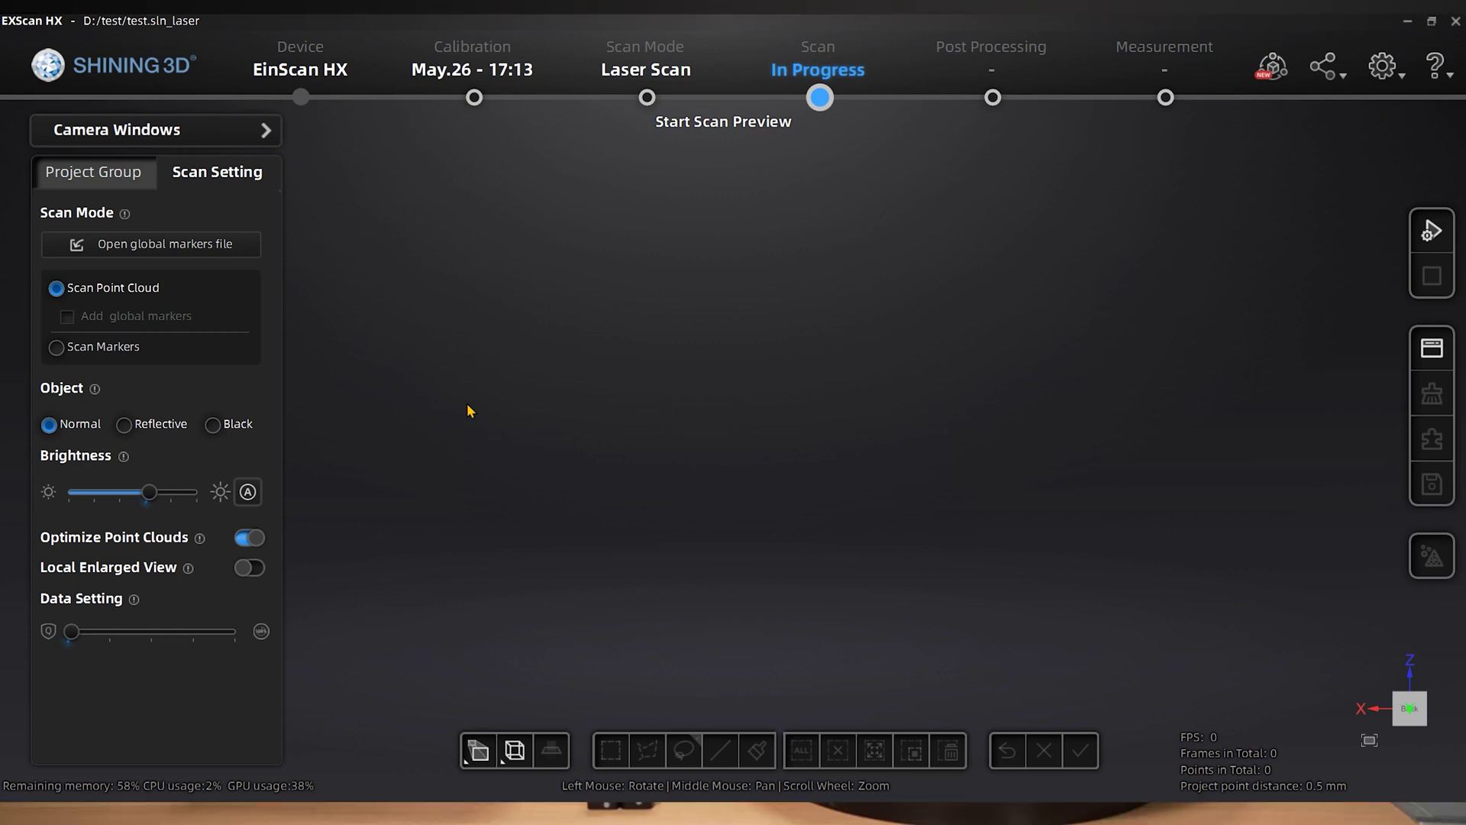
Scan only the global markers around the part, then stop to optimize them.
click(56, 350)
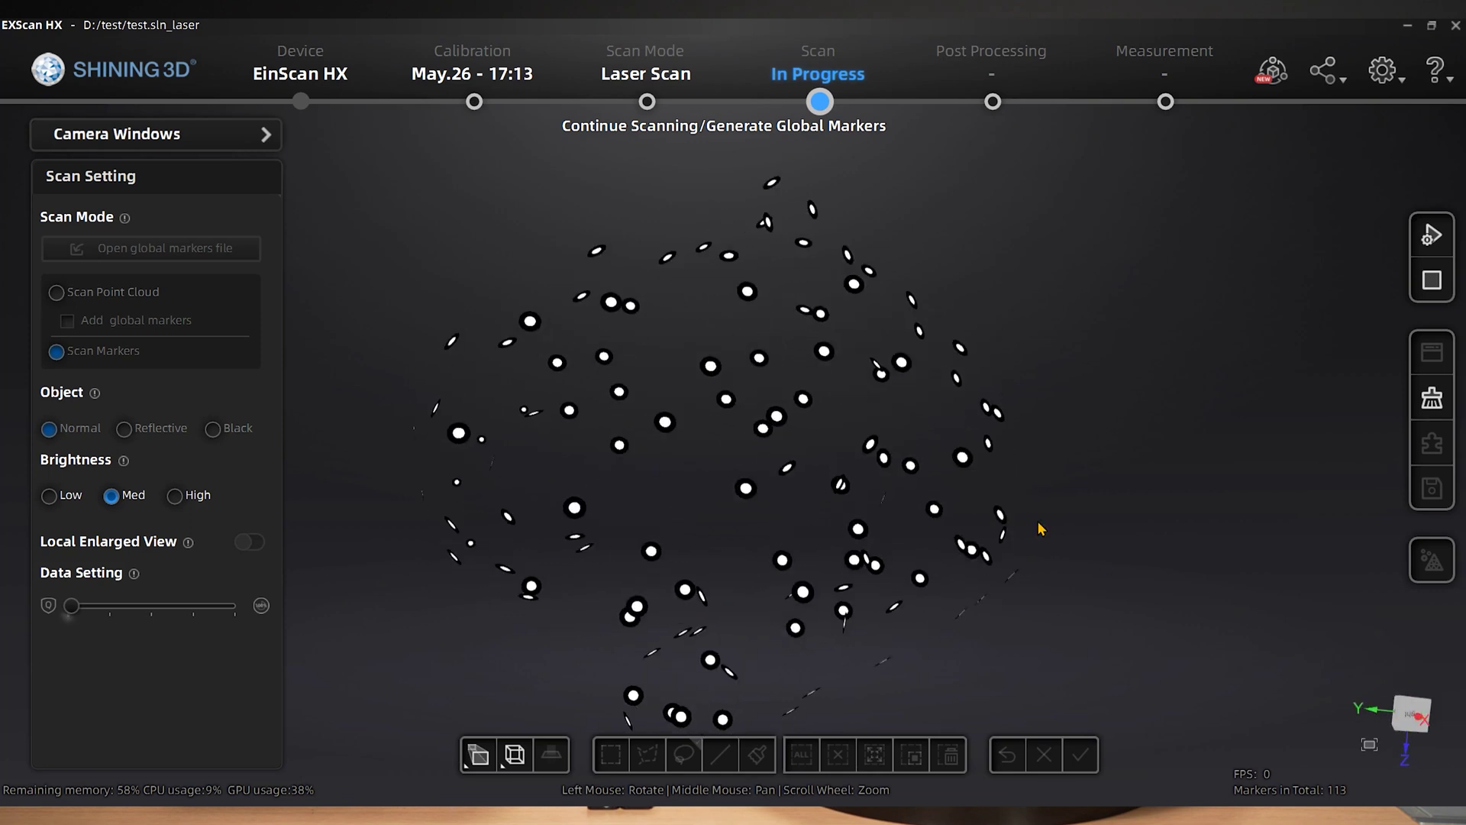
click(1431, 279)
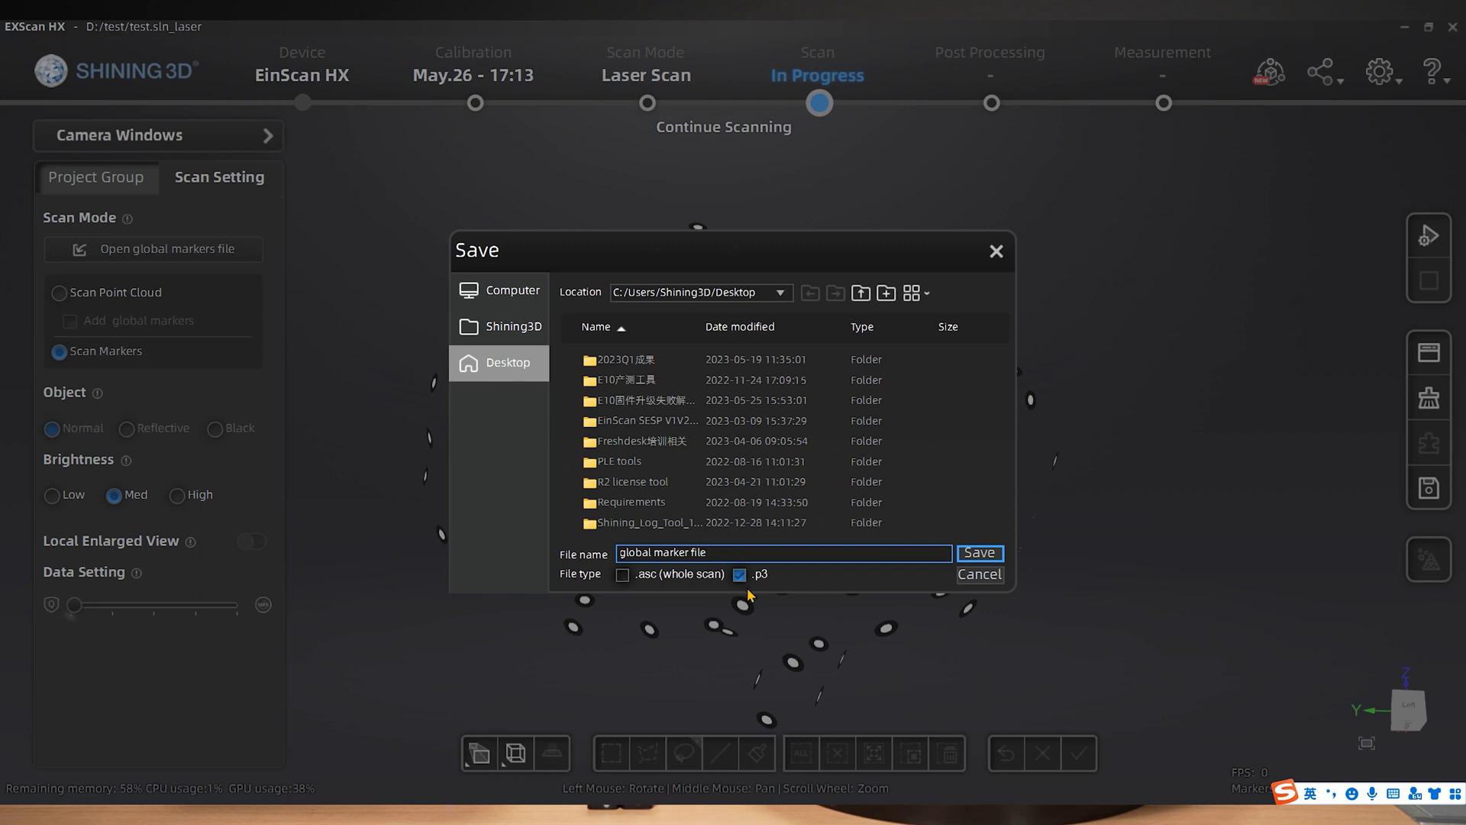
Save the .p3 global marker file, reload it after clearing current markers, and return to point-cloud scanning.
click(966, 560)
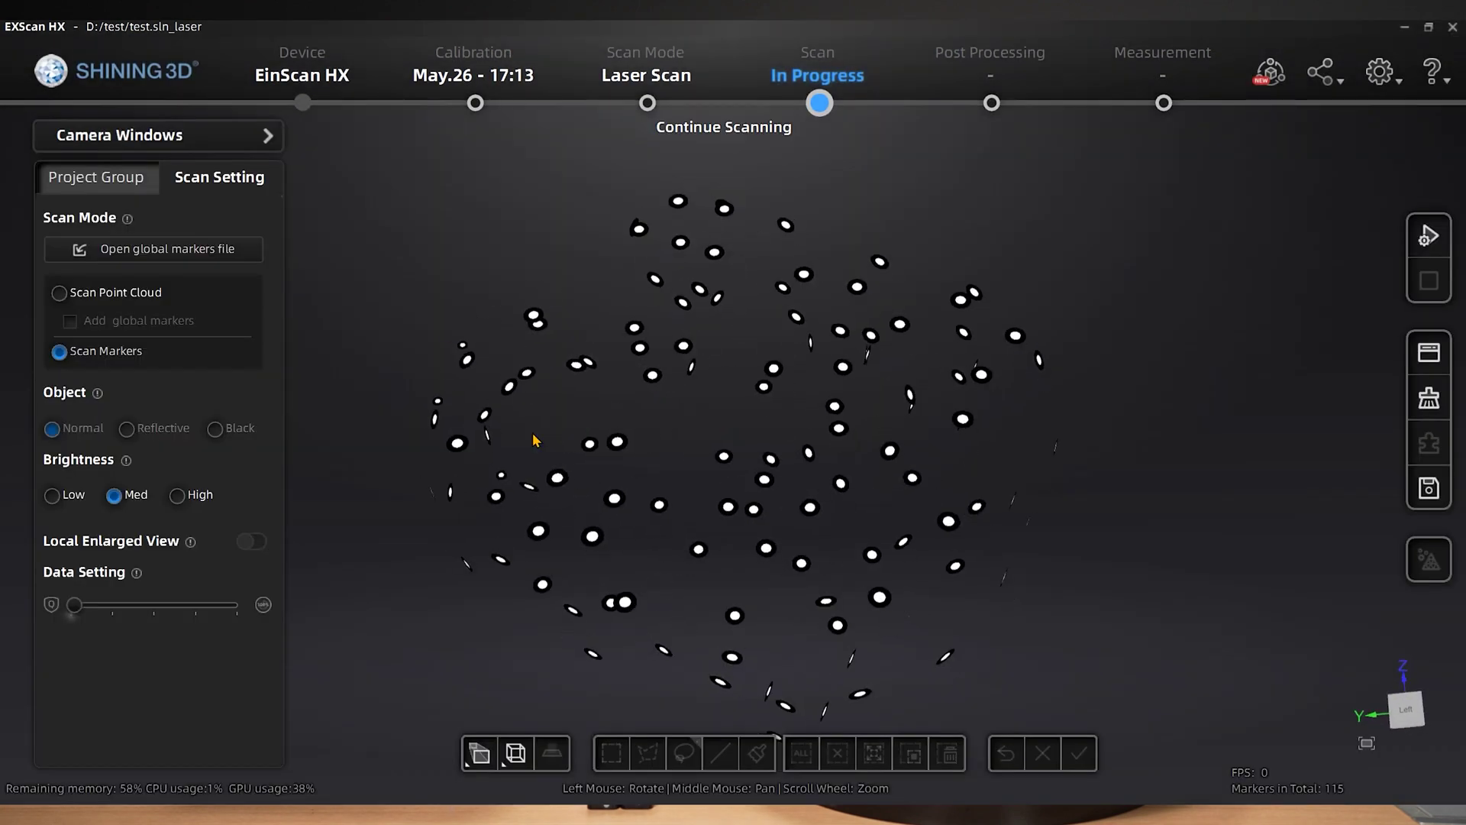
click(158, 252)
click(673, 486)
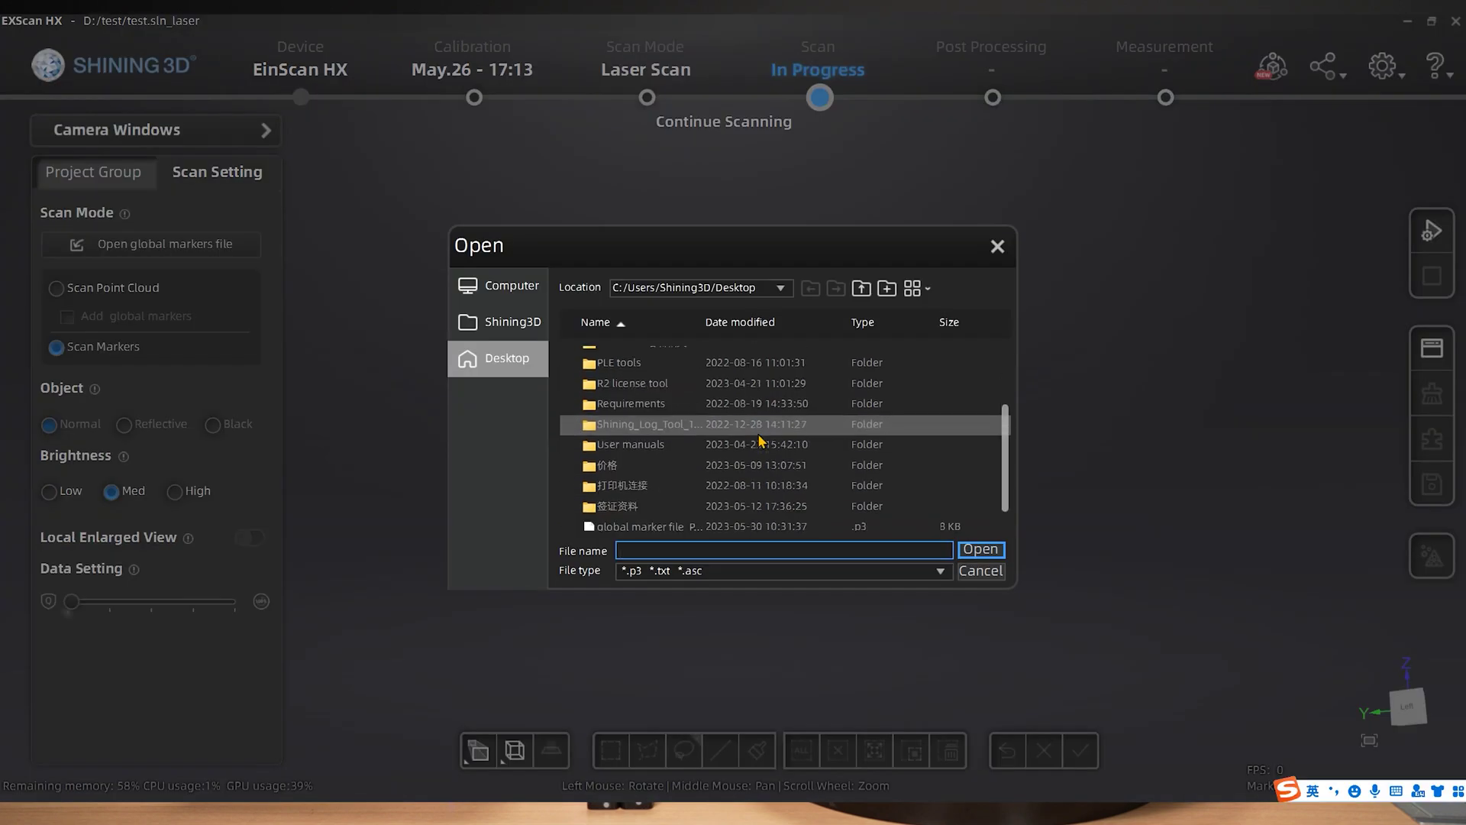
double_click(672, 525)
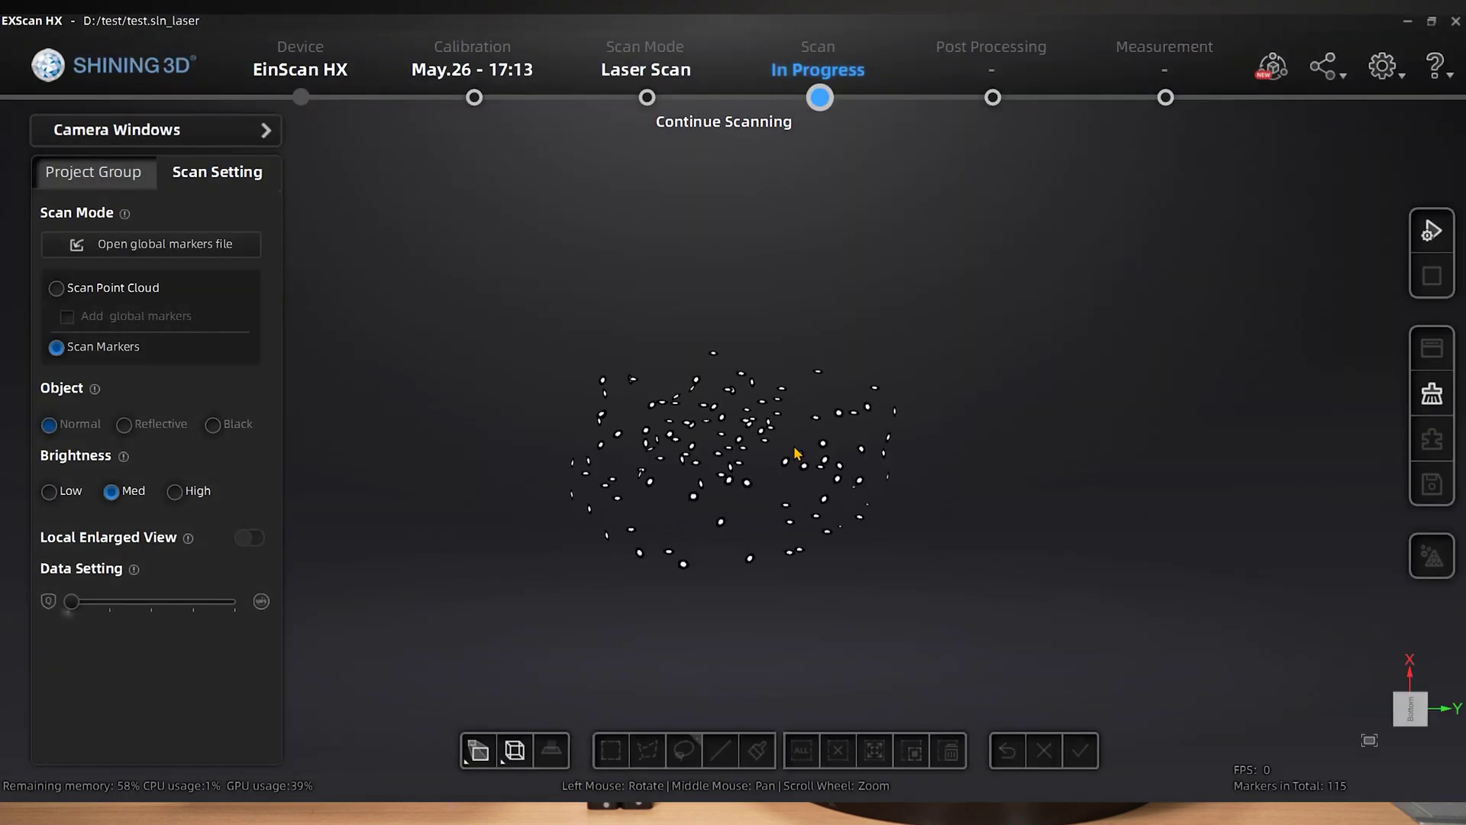
click(56, 288)
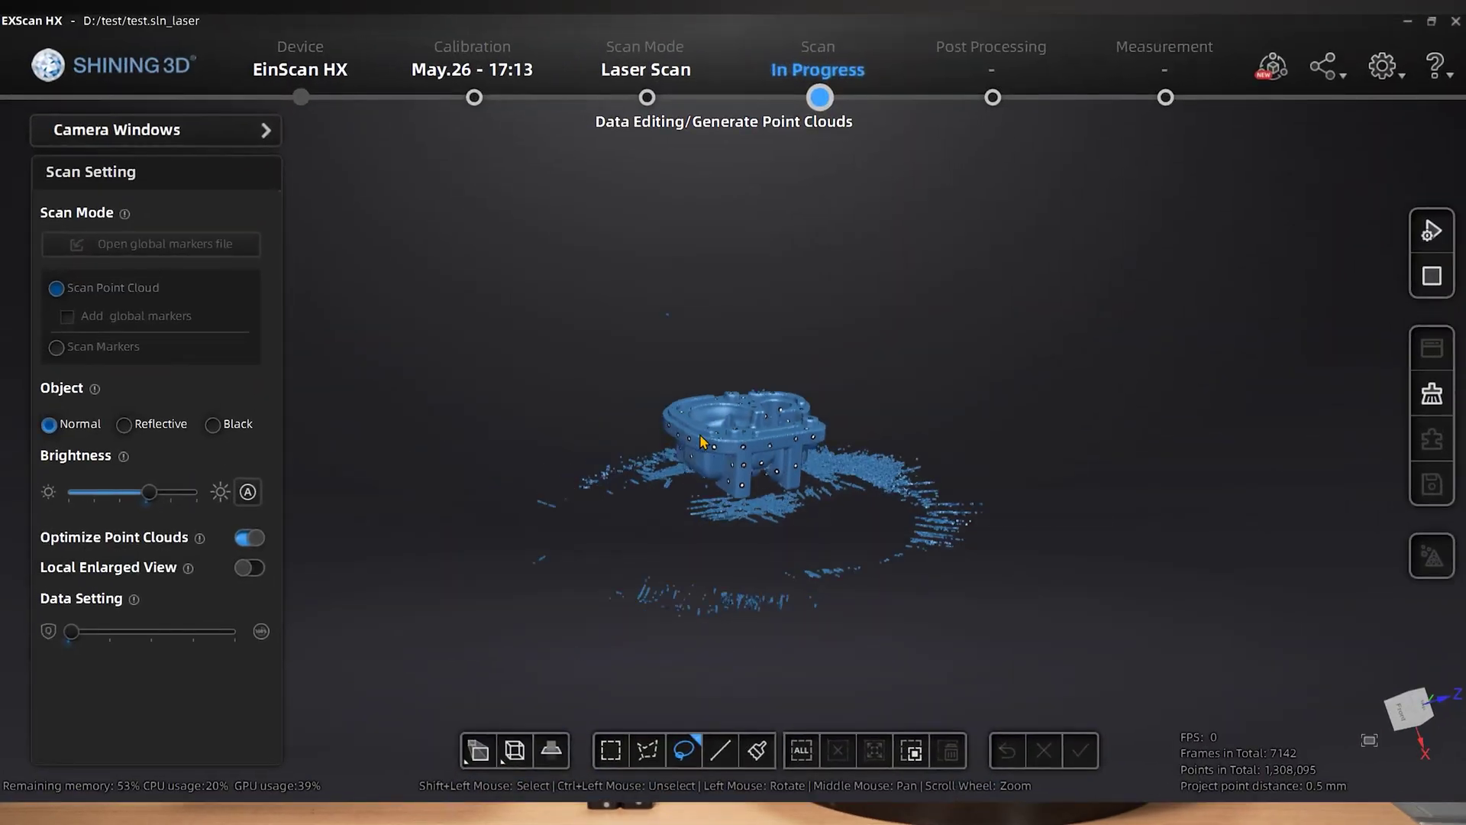
Trim the base surface from the laser scan with a cutting plane, then select the connected domain.
drag(790, 506, 794, 473)
click(552, 750)
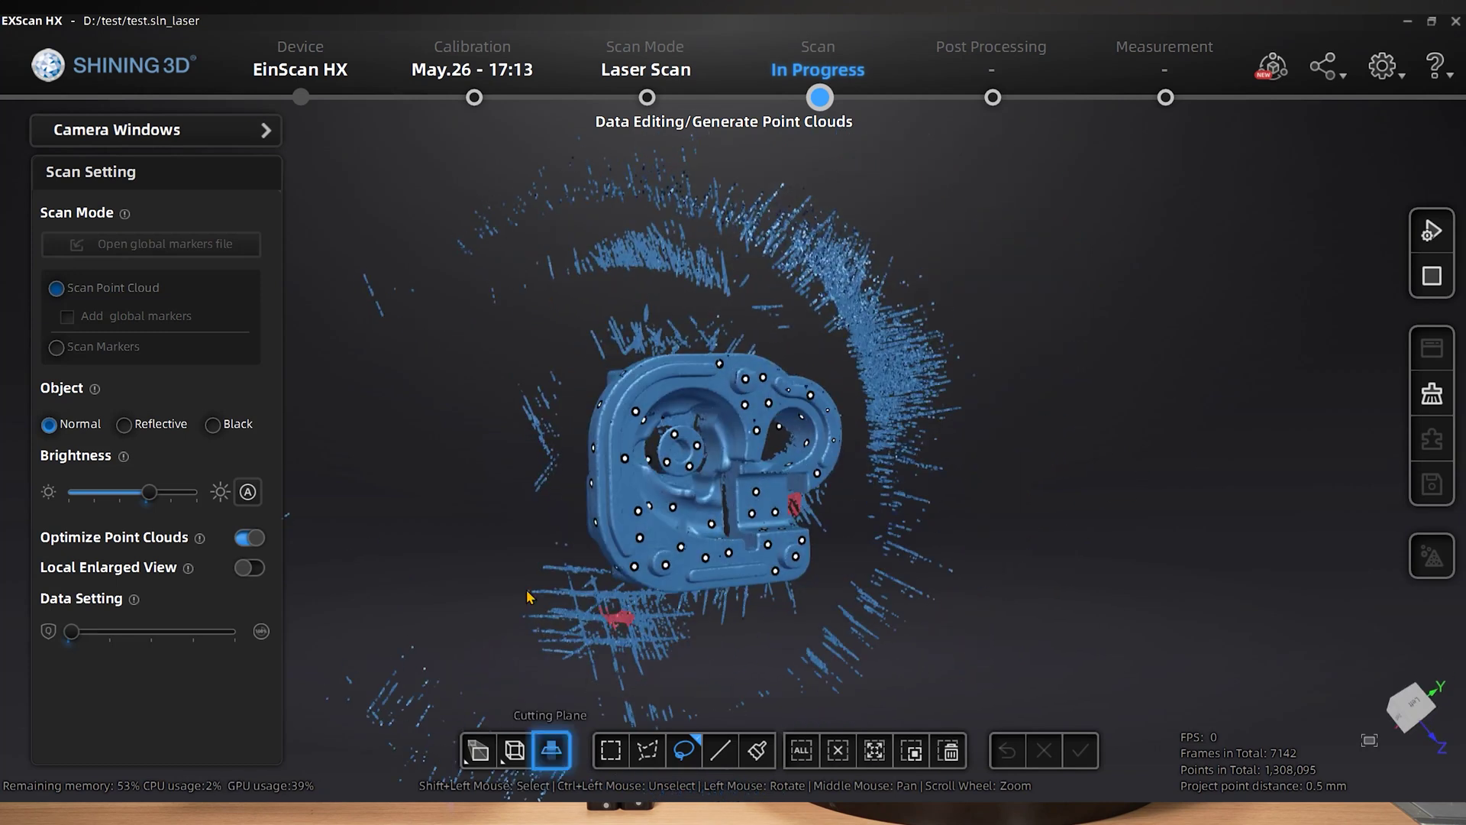
click(229, 376)
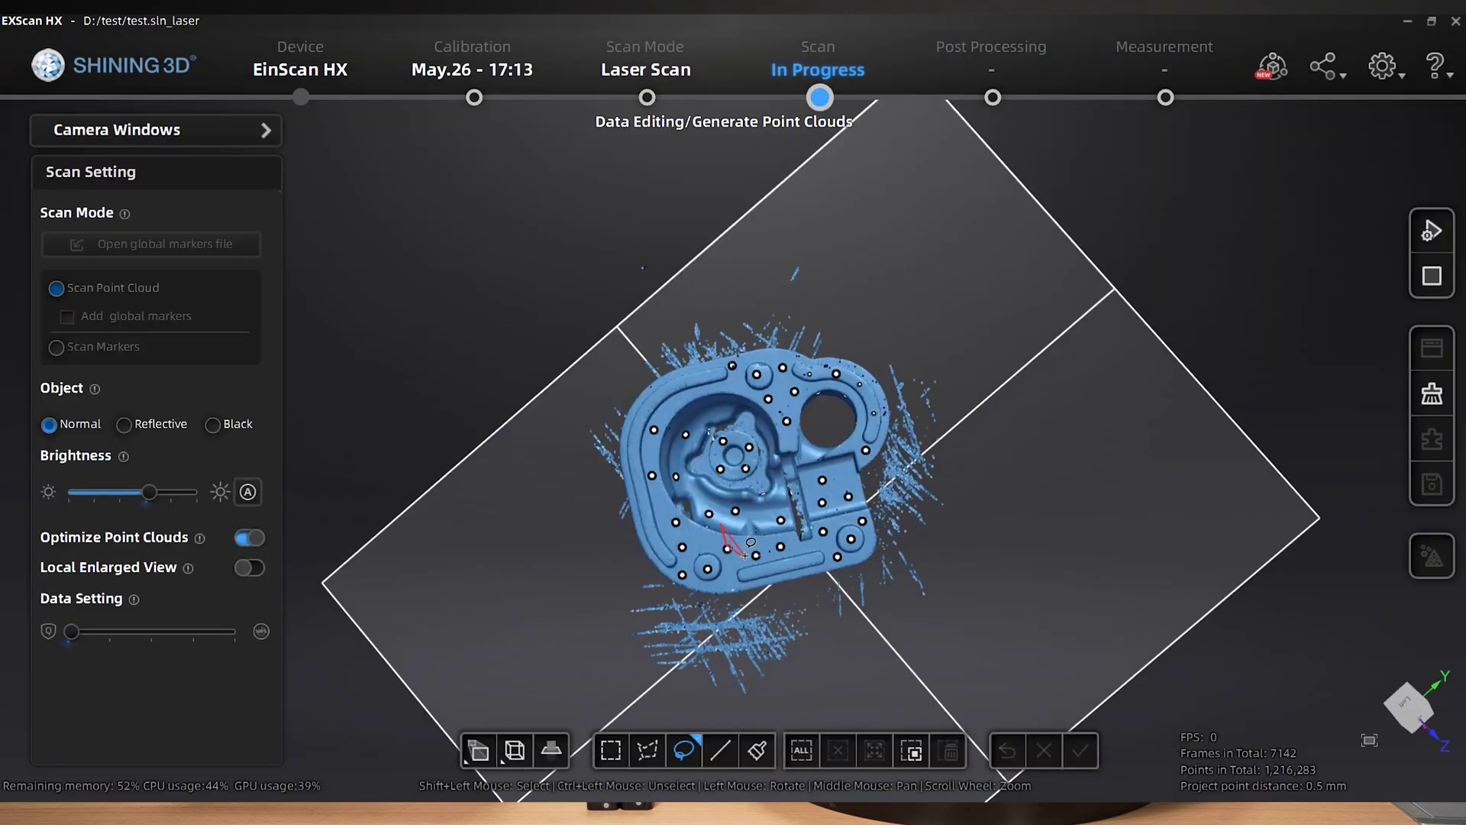
click(871, 753)
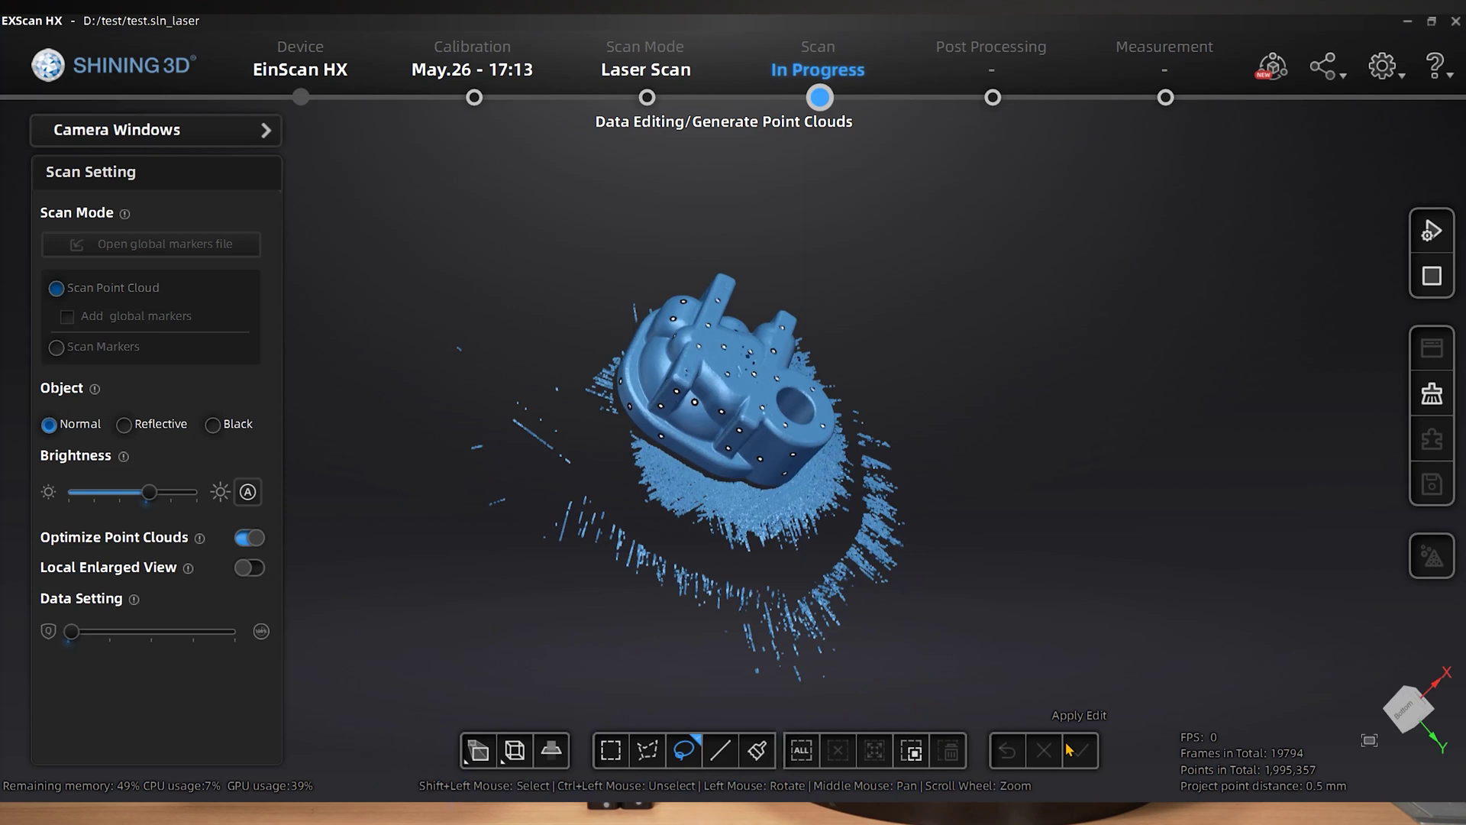
Select the connected part, generate its point cloud (1,231,353 points), and rotate to inspect it.
drag(878, 657, 651, 562)
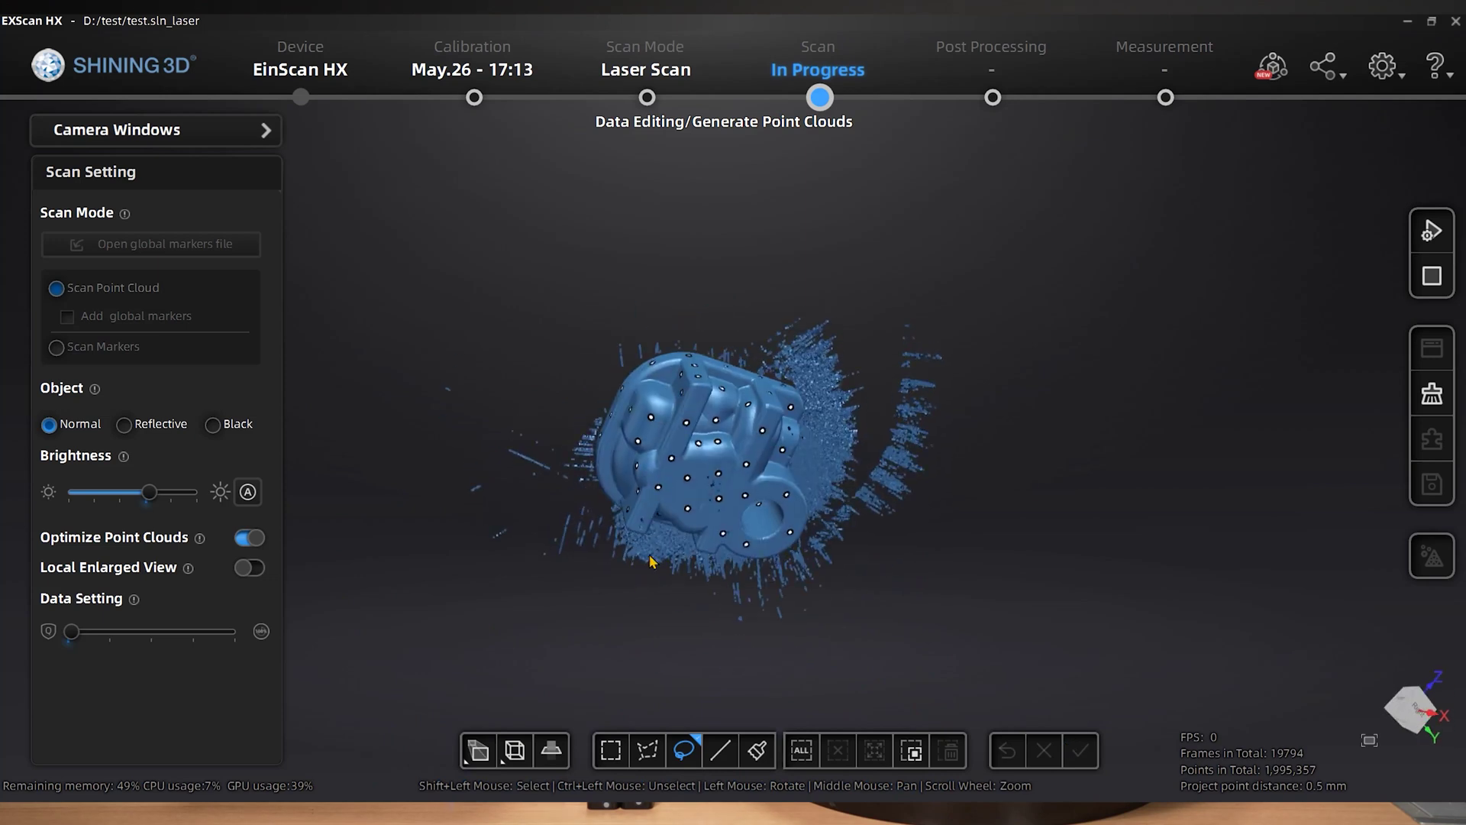
click(879, 751)
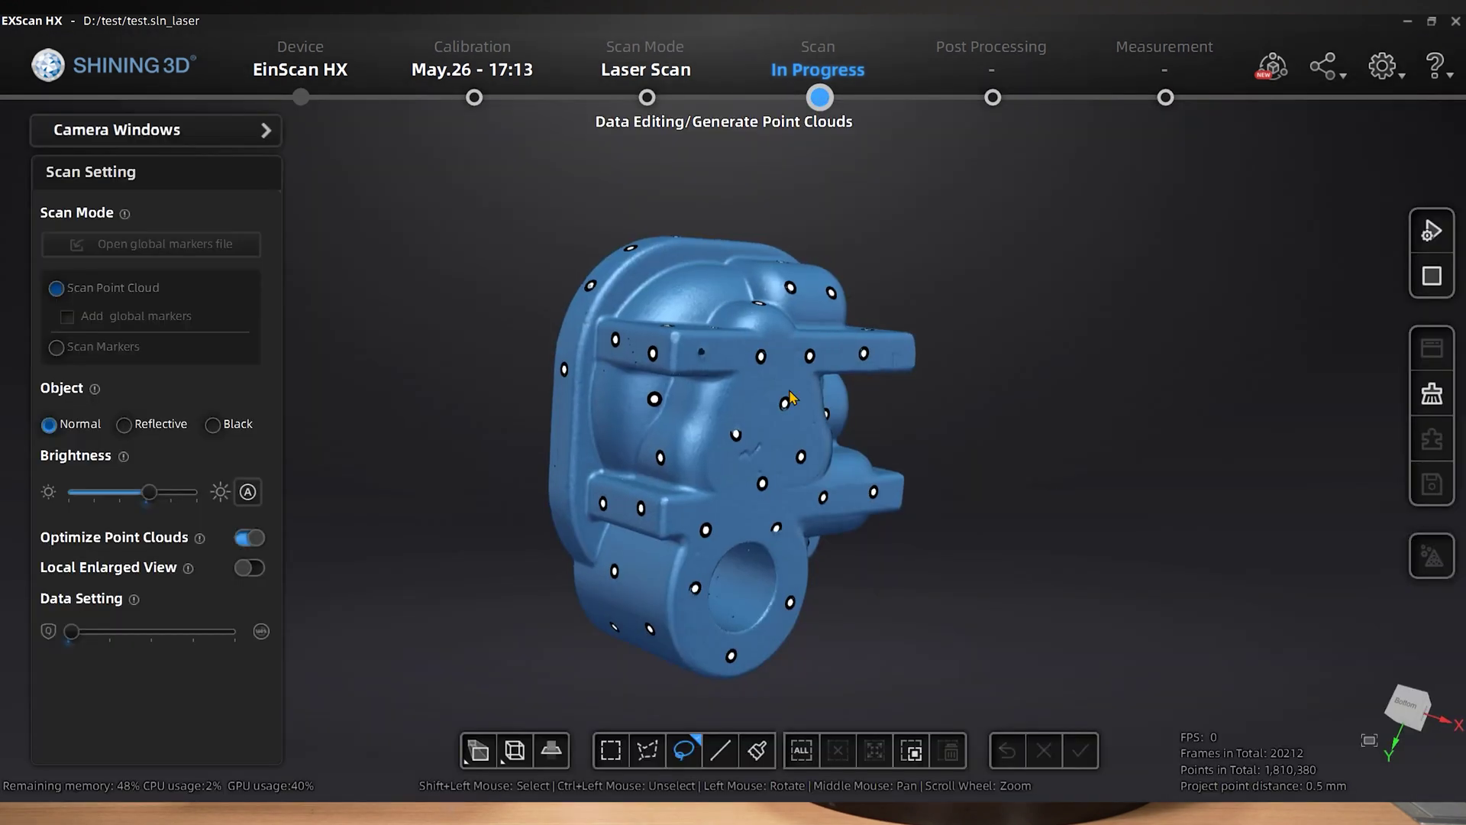
click(1430, 281)
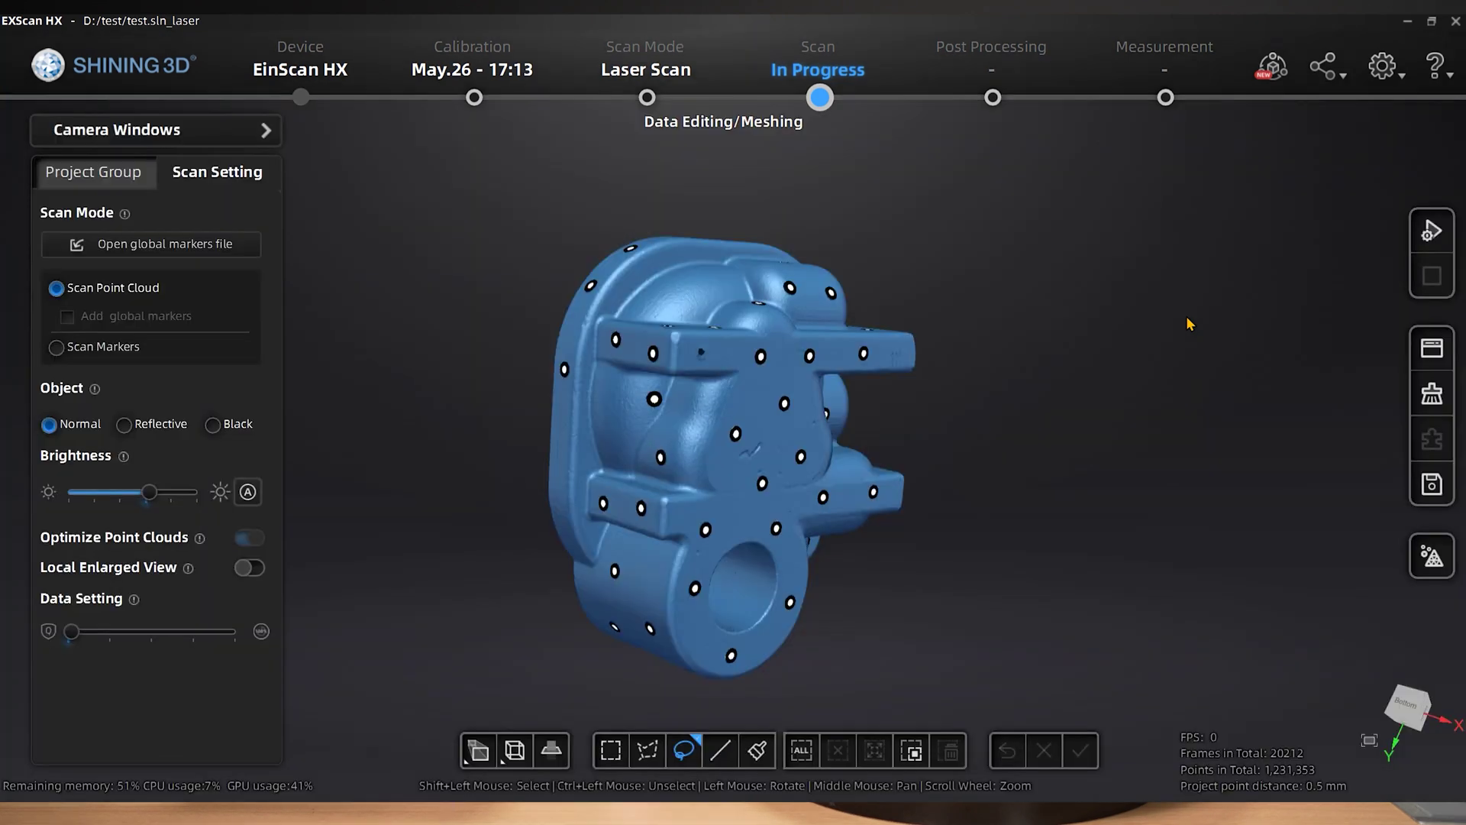
drag(1185, 317, 722, 422)
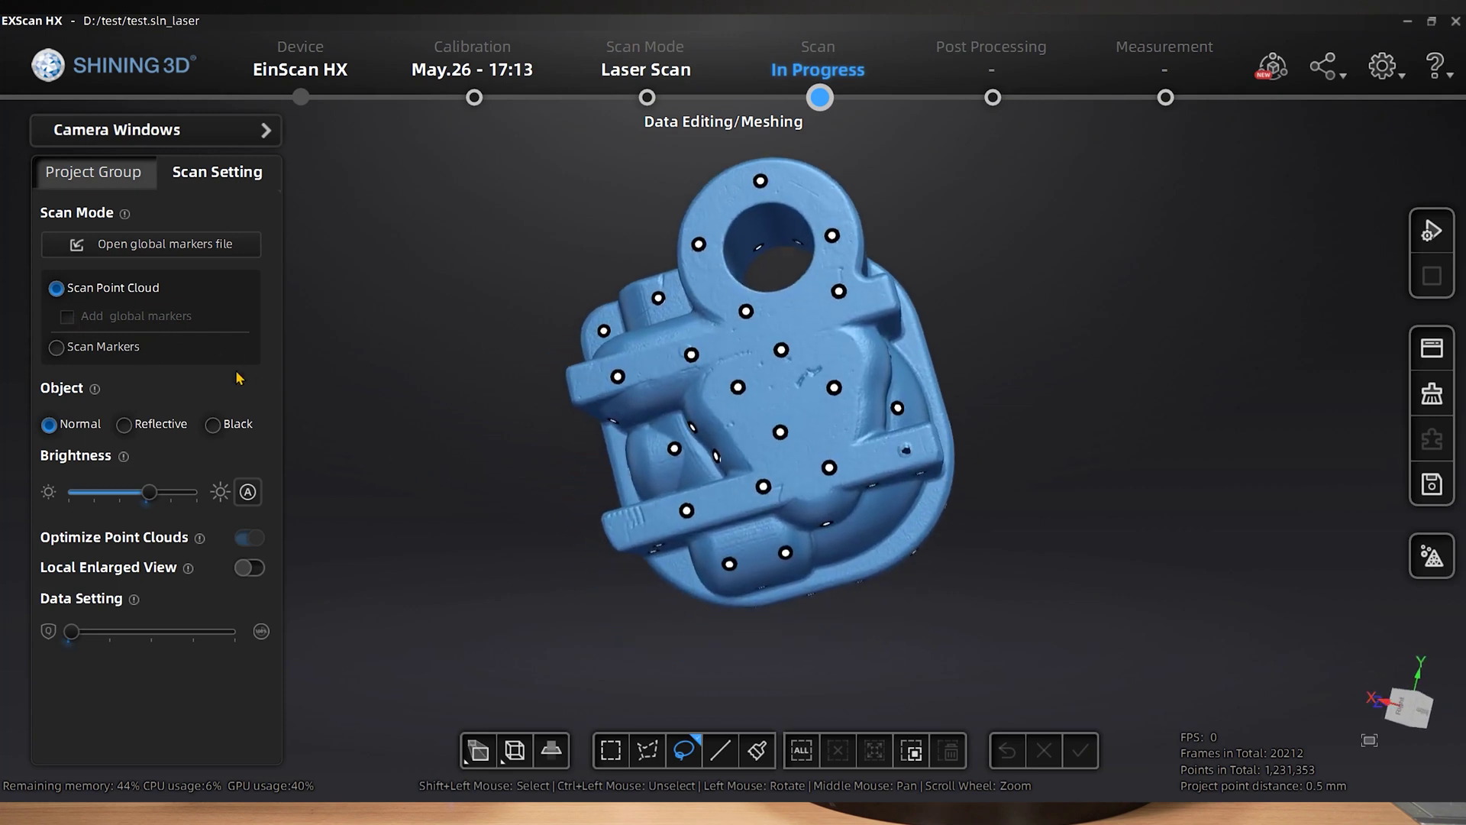
drag(579, 415, 769, 274)
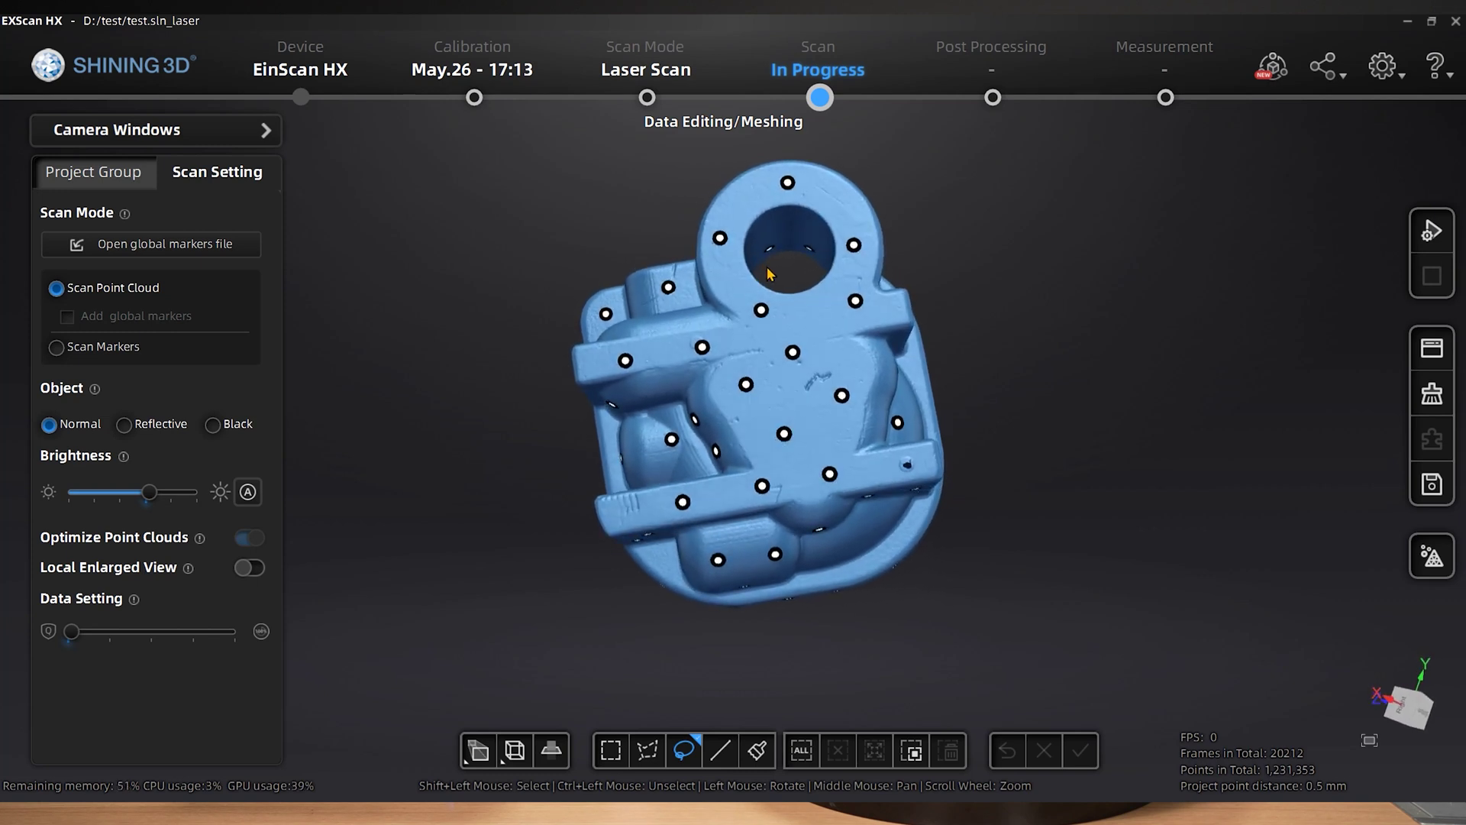
drag(896, 359, 927, 356)
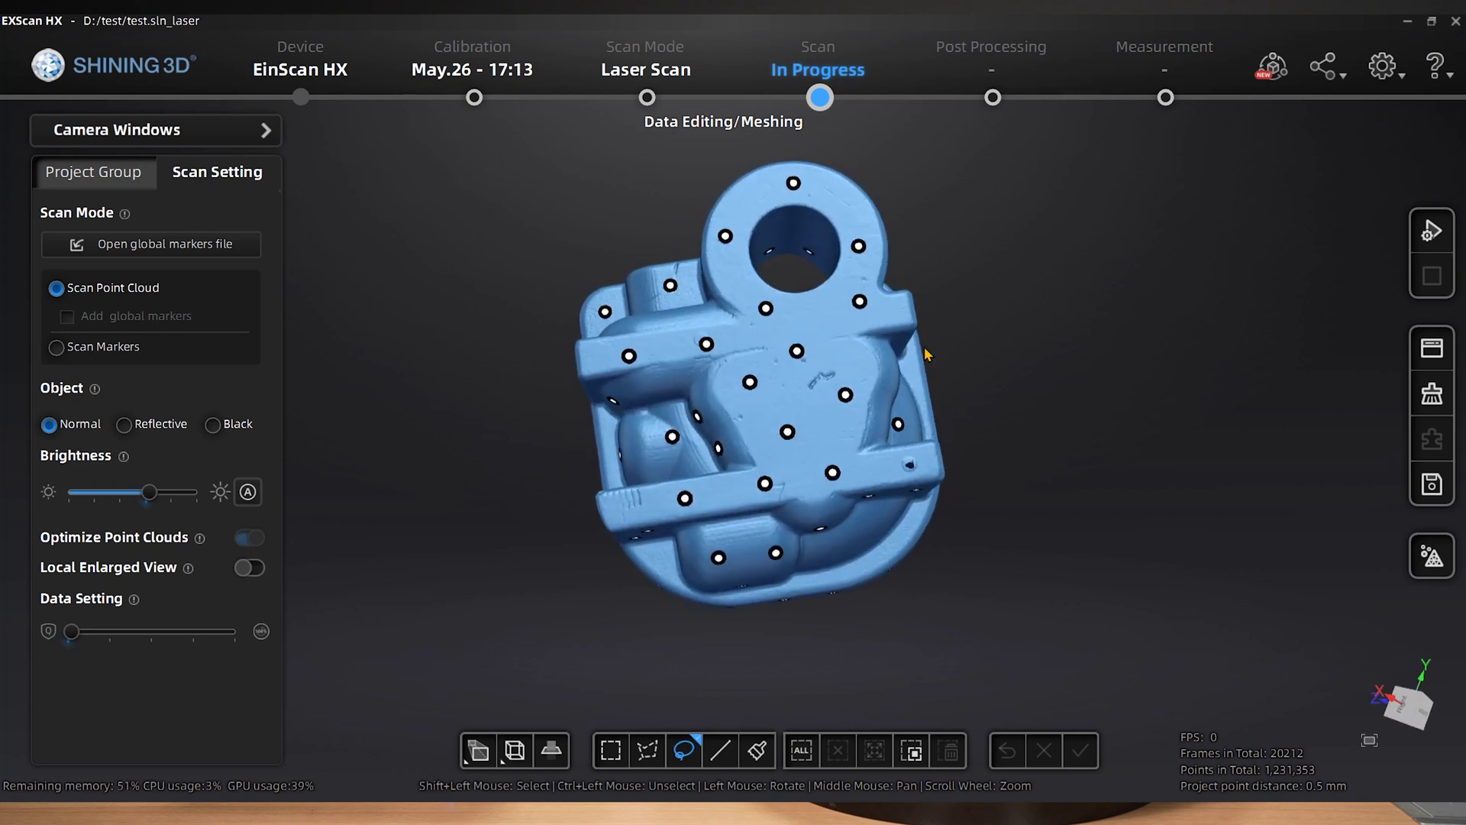